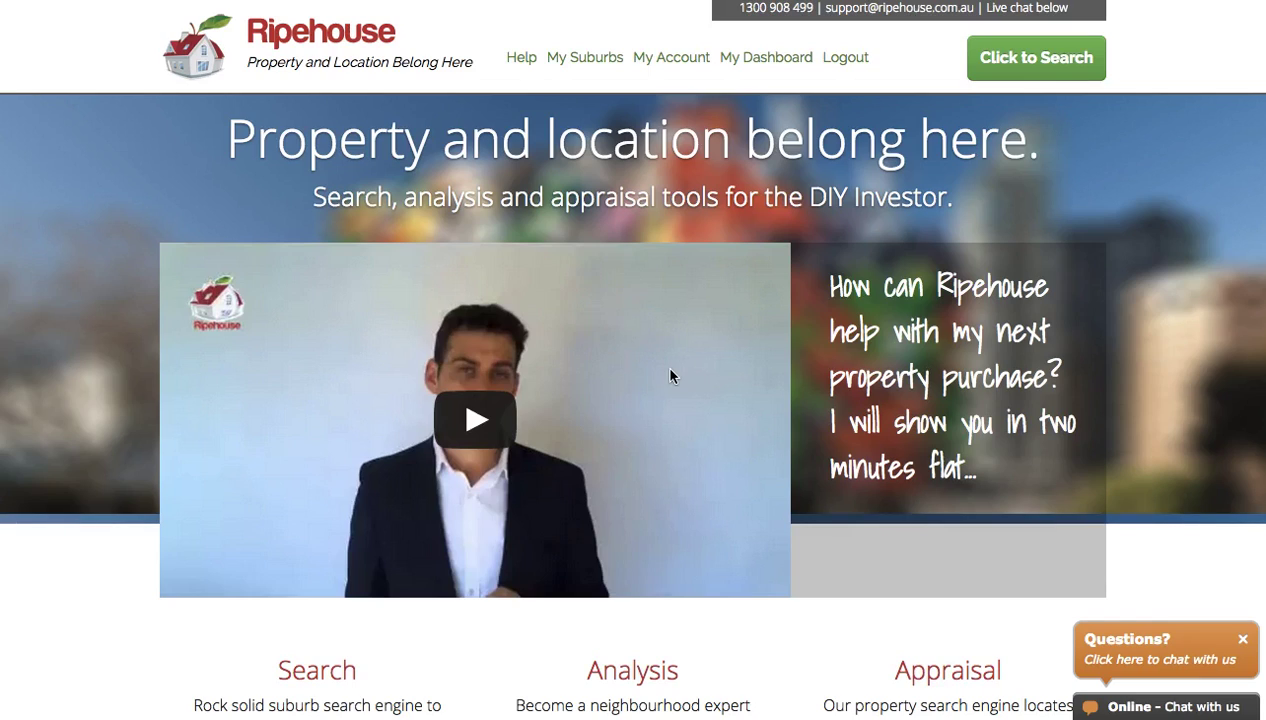
Open the property and suburb search form and select Capital Gains as the preferred strategy
{"action": "left_click", "coordinate": [1046, 72]}
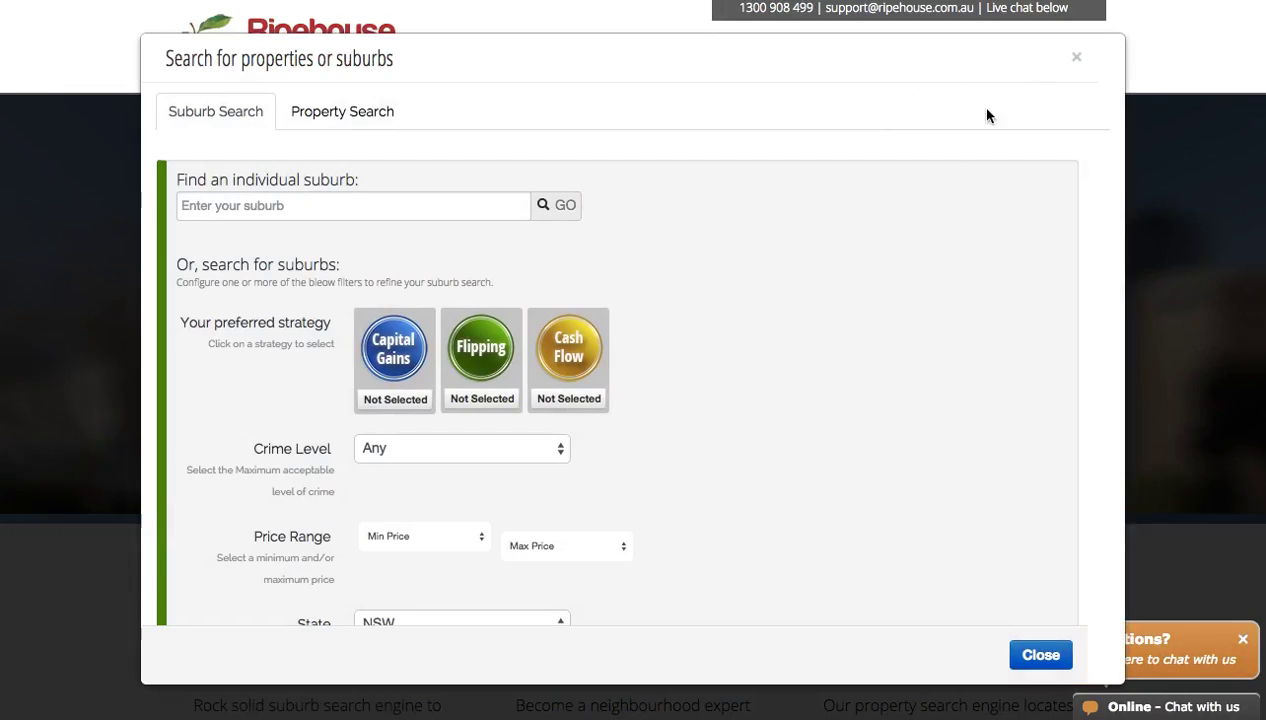
{"action": "left_click", "coordinate": [1078, 60]}
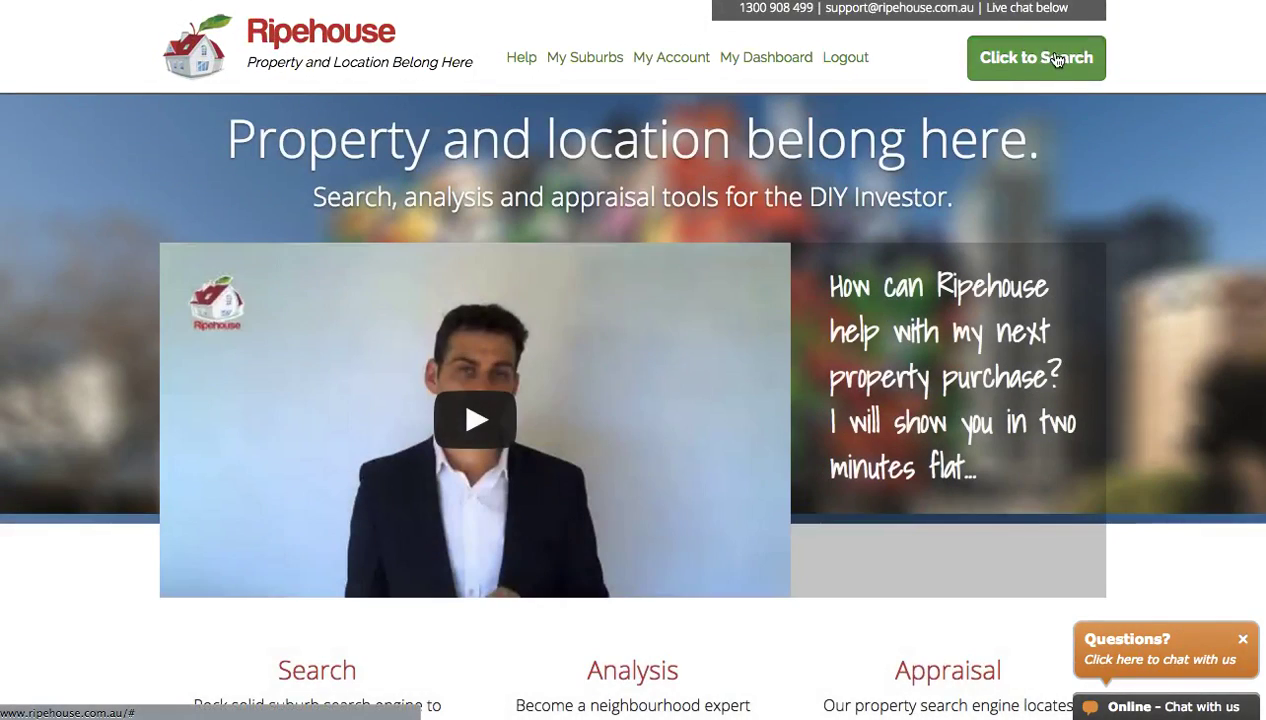
{"action": "left_click", "coordinate": [1057, 60]}
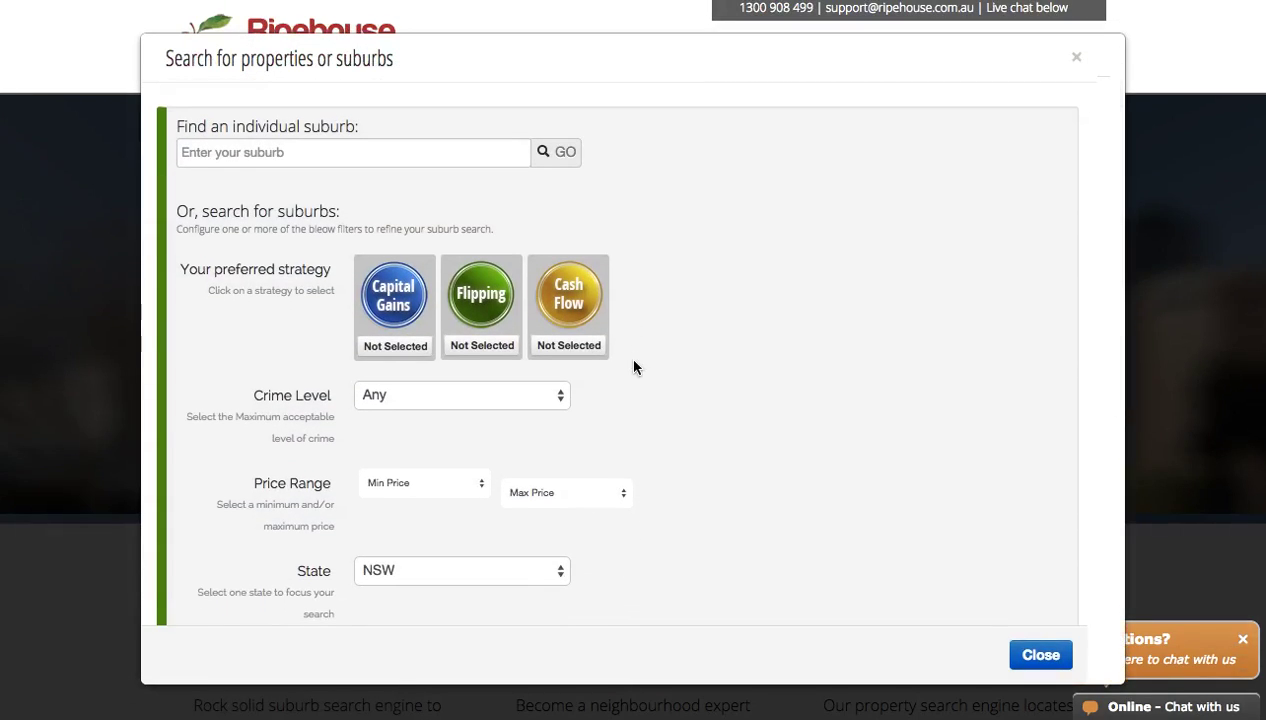
{"action": "scroll", "coordinate": [633, 367], "scroll_direction": "down", "scroll_amount": 1}
{"action": "left_click", "coordinate": [395, 310]}
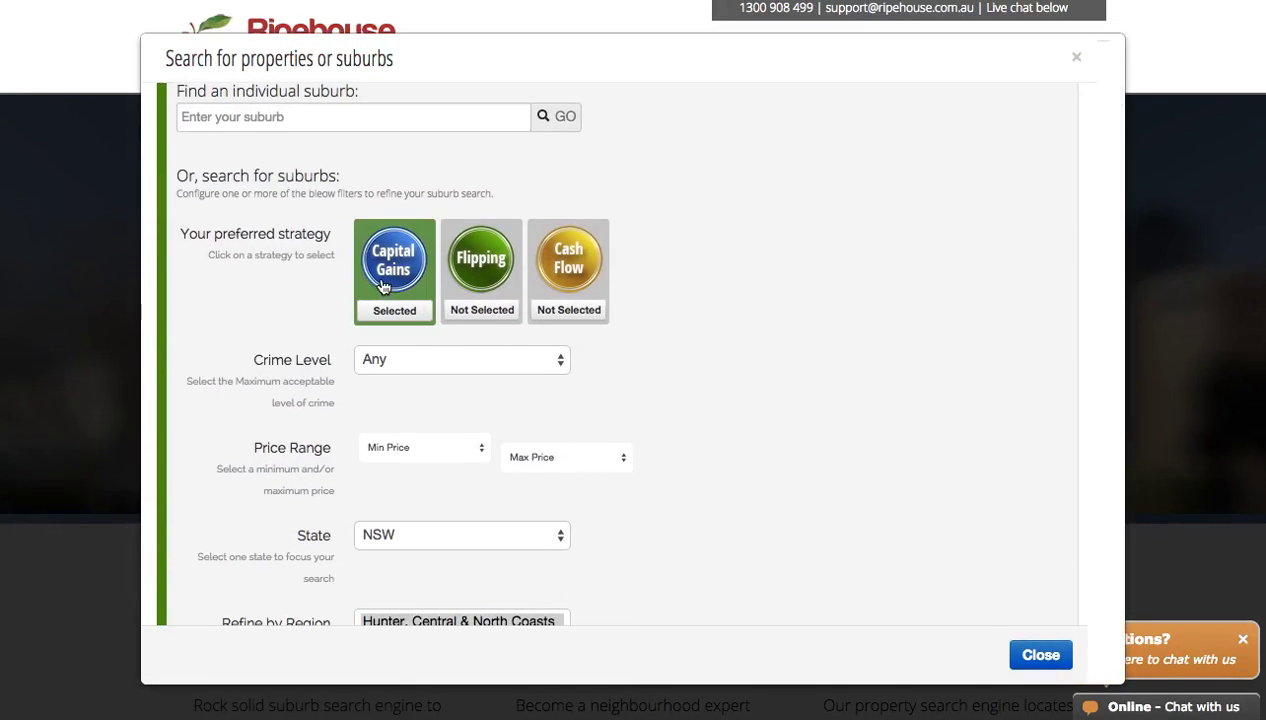
Keep NSW as the state filter and refine the suburb search to the Regional region
{"action": "scroll", "coordinate": [620, 395], "scroll_direction": "down", "scroll_amount": 2}
{"action": "scroll", "coordinate": [600, 396], "scroll_direction": "down", "scroll_amount": 2}
{"action": "left_click", "coordinate": [493, 405]}
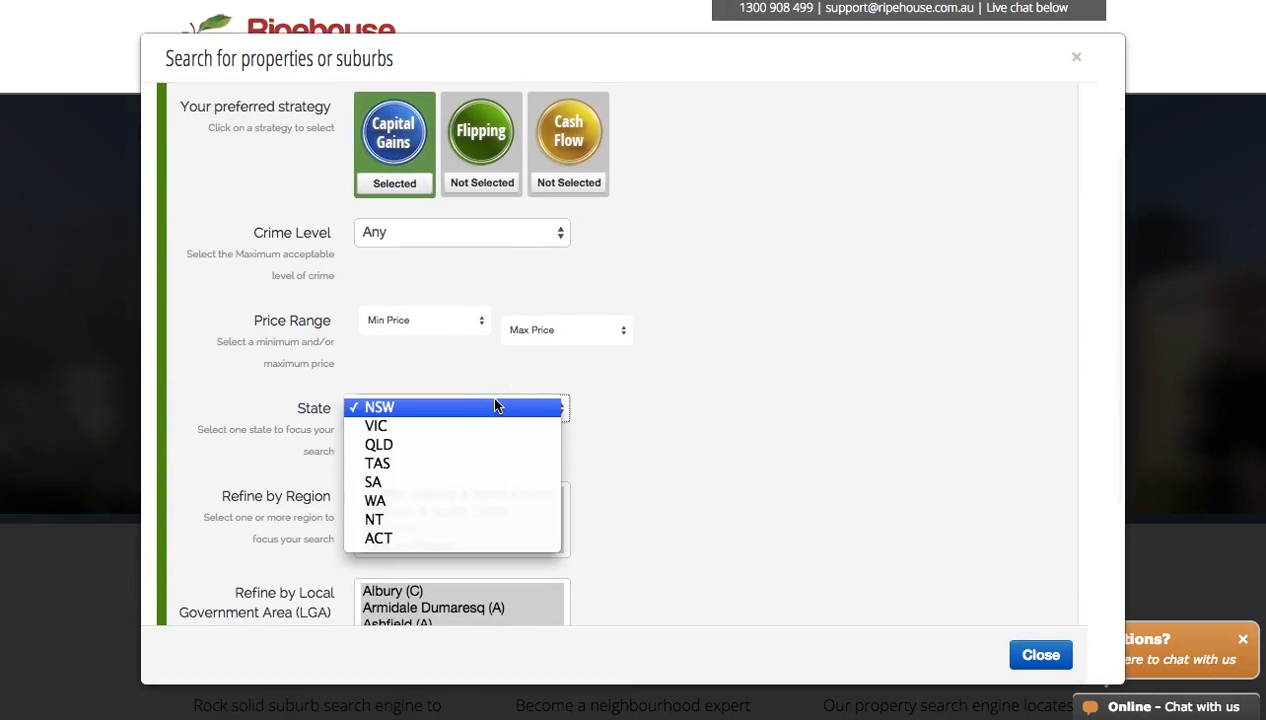
{"action": "left_click", "coordinate": [467, 415]}
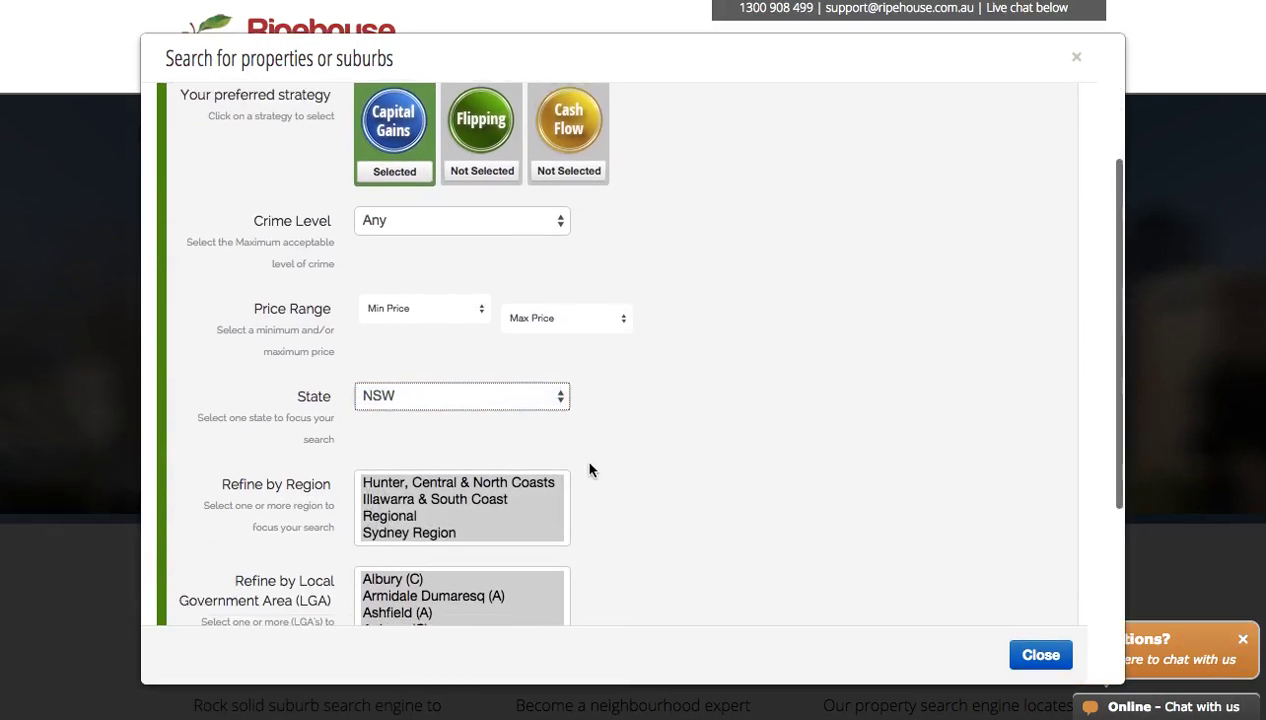
{"action": "scroll", "coordinate": [588, 469], "scroll_direction": "down", "scroll_amount": 3}
{"action": "left_click", "coordinate": [391, 293]}
{"action": "left_click", "coordinate": [392, 293]}
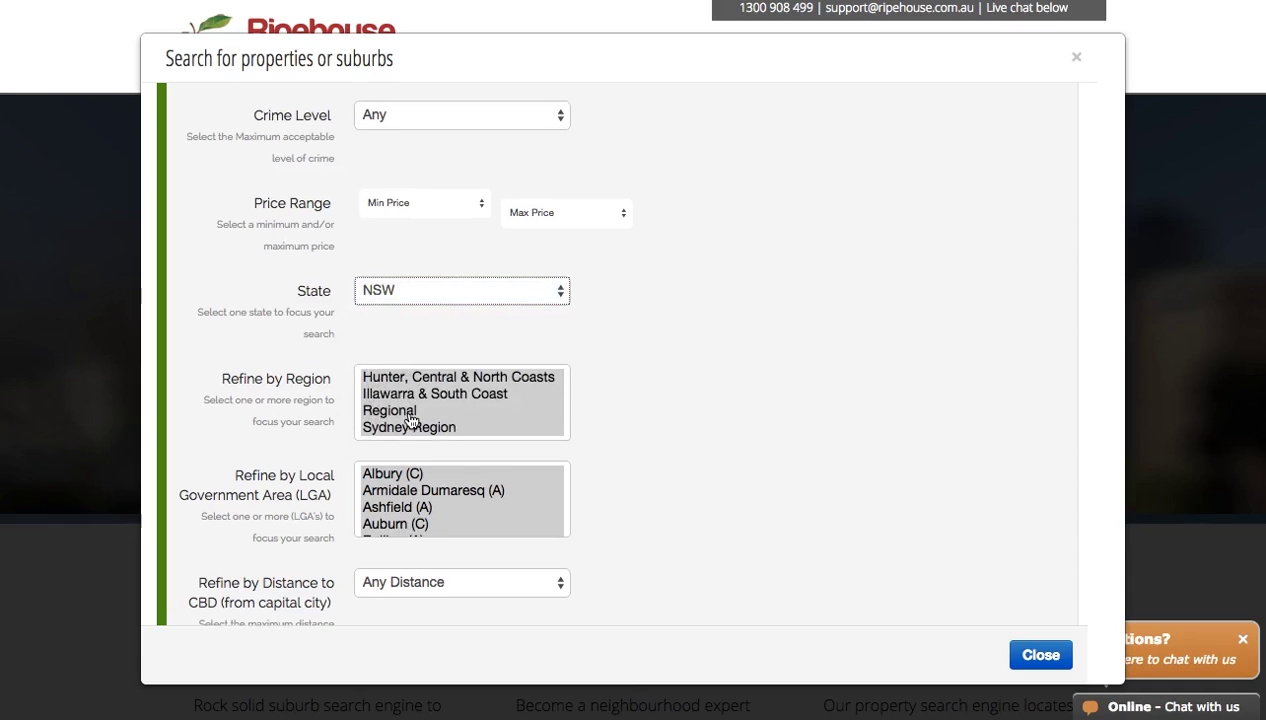
{"action": "scroll", "coordinate": [408, 380], "scroll_direction": "down", "scroll_amount": 1}
{"action": "left_click", "coordinate": [416, 370]}
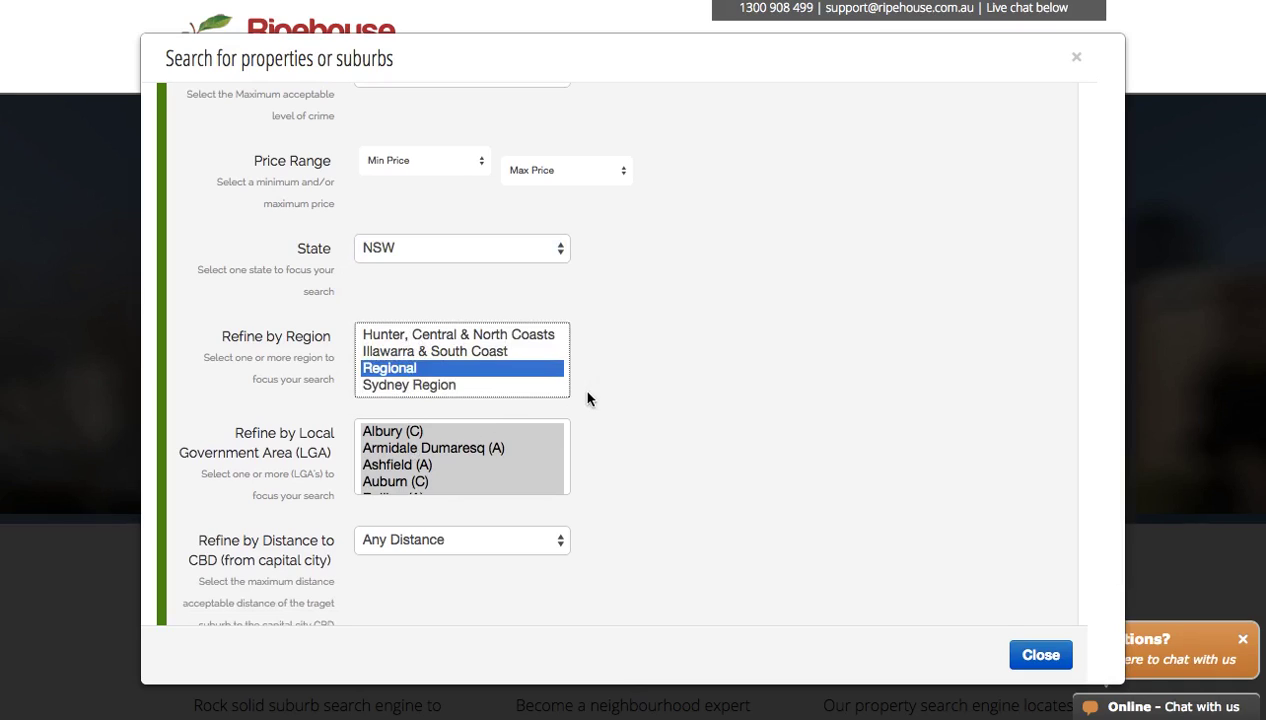
Search for the individual suburb "Brisbane, Queensland, Australia" using the suggested match
{"action": "scroll", "coordinate": [588, 398], "scroll_direction": "up", "scroll_amount": 3}
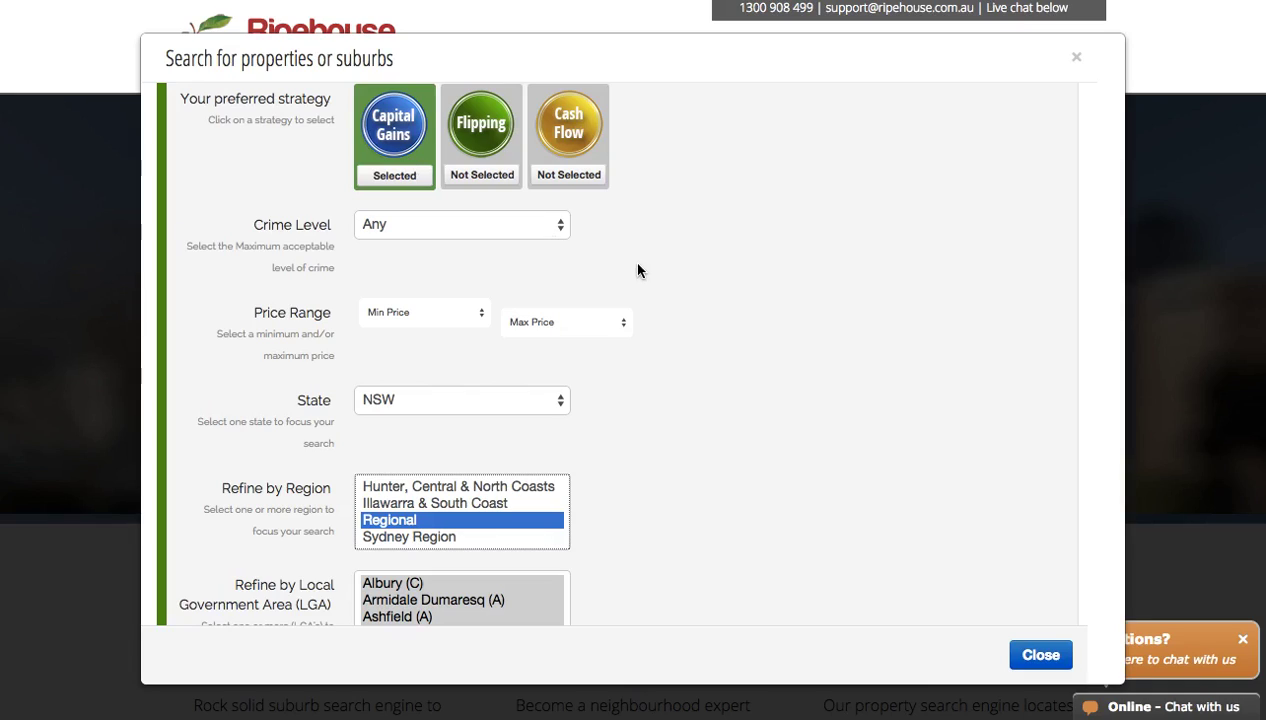
{"action": "scroll", "coordinate": [638, 270], "scroll_direction": "up", "scroll_amount": 1}
{"action": "scroll", "coordinate": [638, 270], "scroll_direction": "up", "scroll_amount": 5}
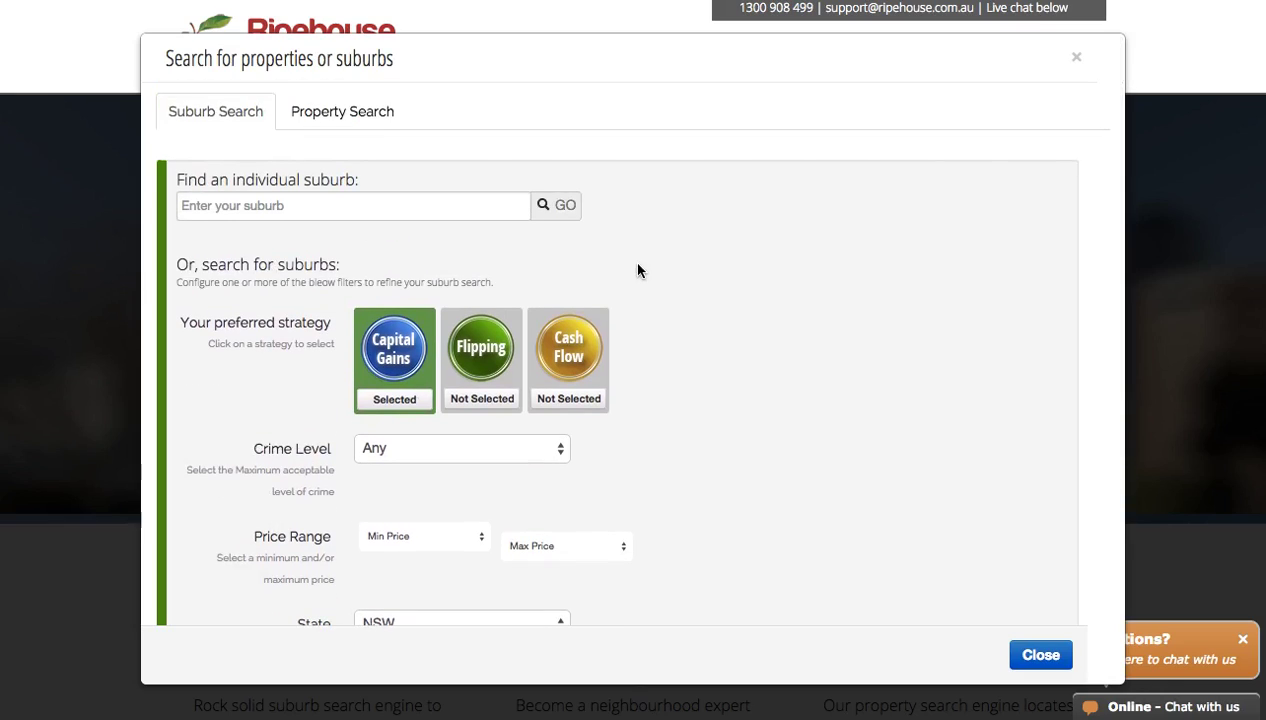
{"action": "left_click", "coordinate": [365, 207]}
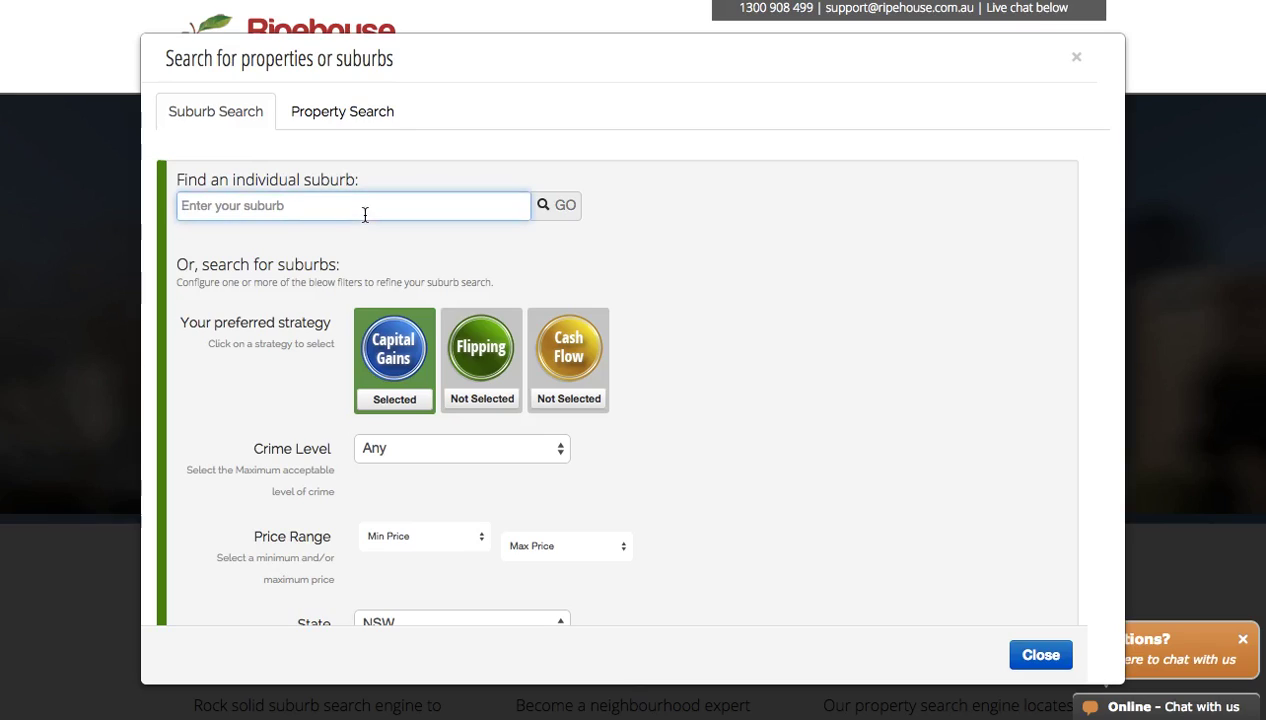
{"action": "type", "text": "bris"}
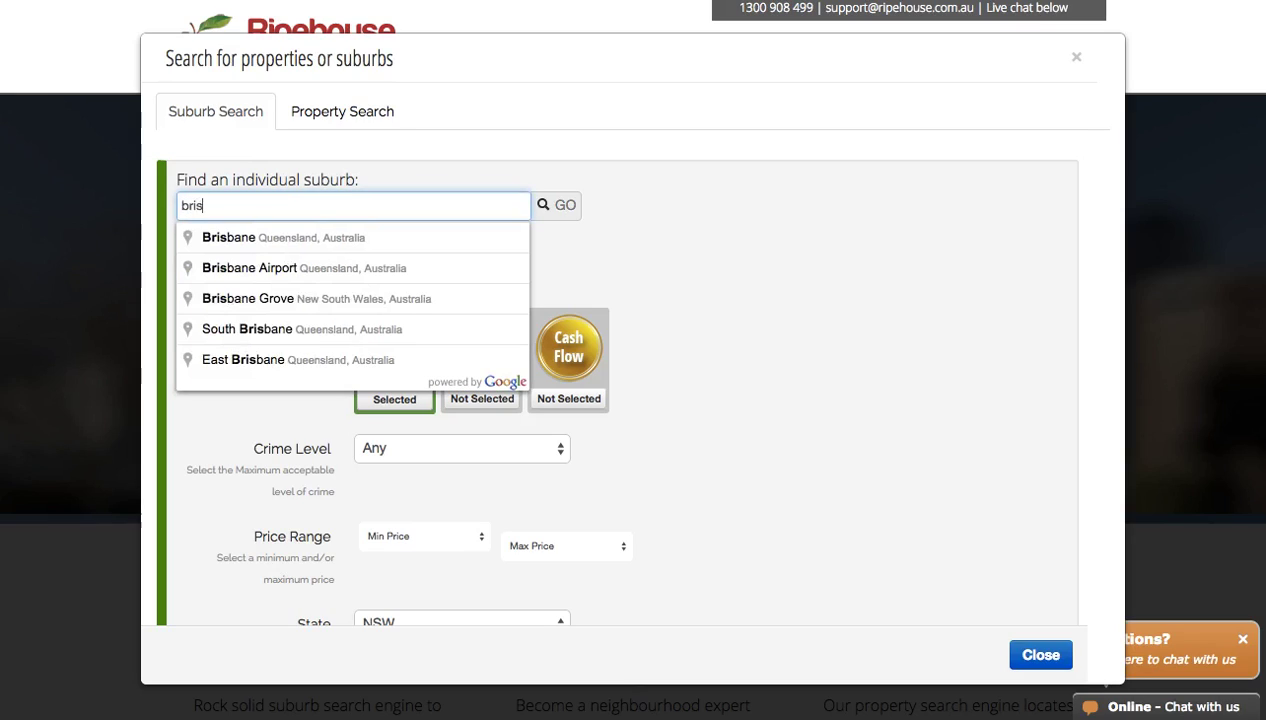
{"action": "left_click", "coordinate": [364, 241]}
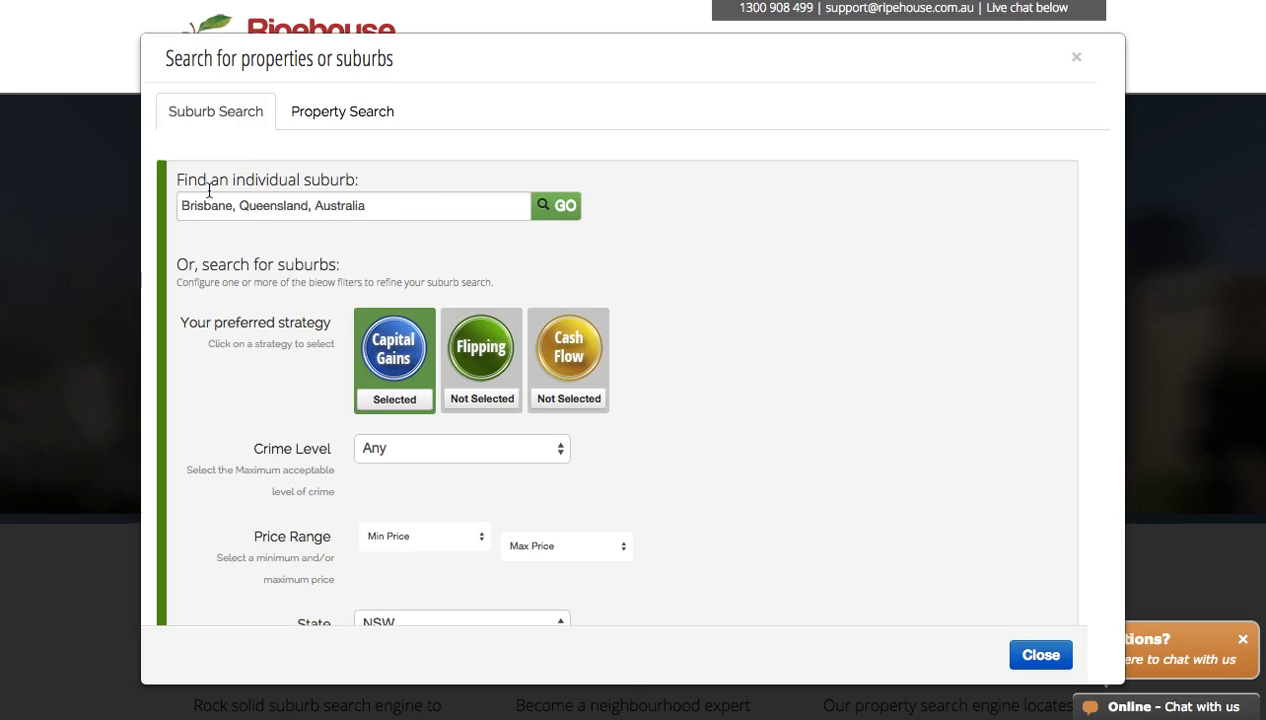
{"action": "left_click", "coordinate": [555, 208]}
{"action": "left_click", "coordinate": [556, 208]}
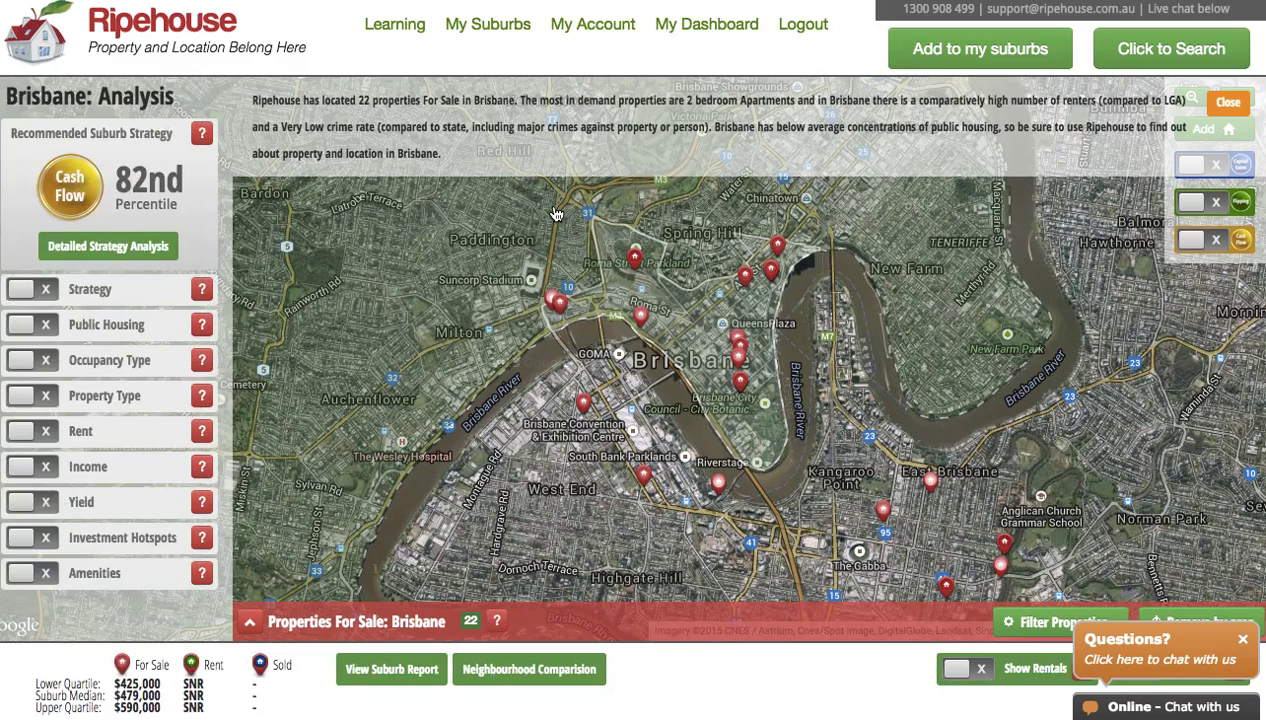
Close the Brisbane summary and turn on the Capital Gains overlay for the wider Brisbane area
{"action": "left_click", "coordinate": [1213, 108]}
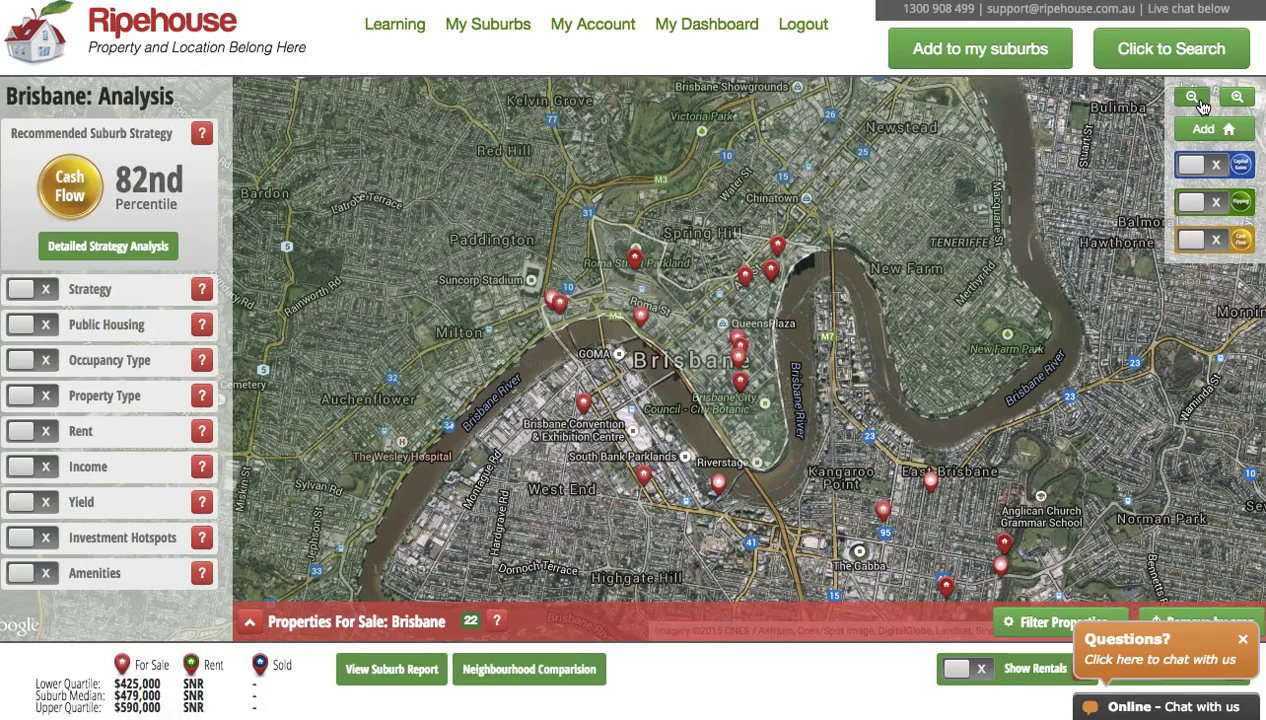
{"action": "left_click", "coordinate": [1202, 104]}
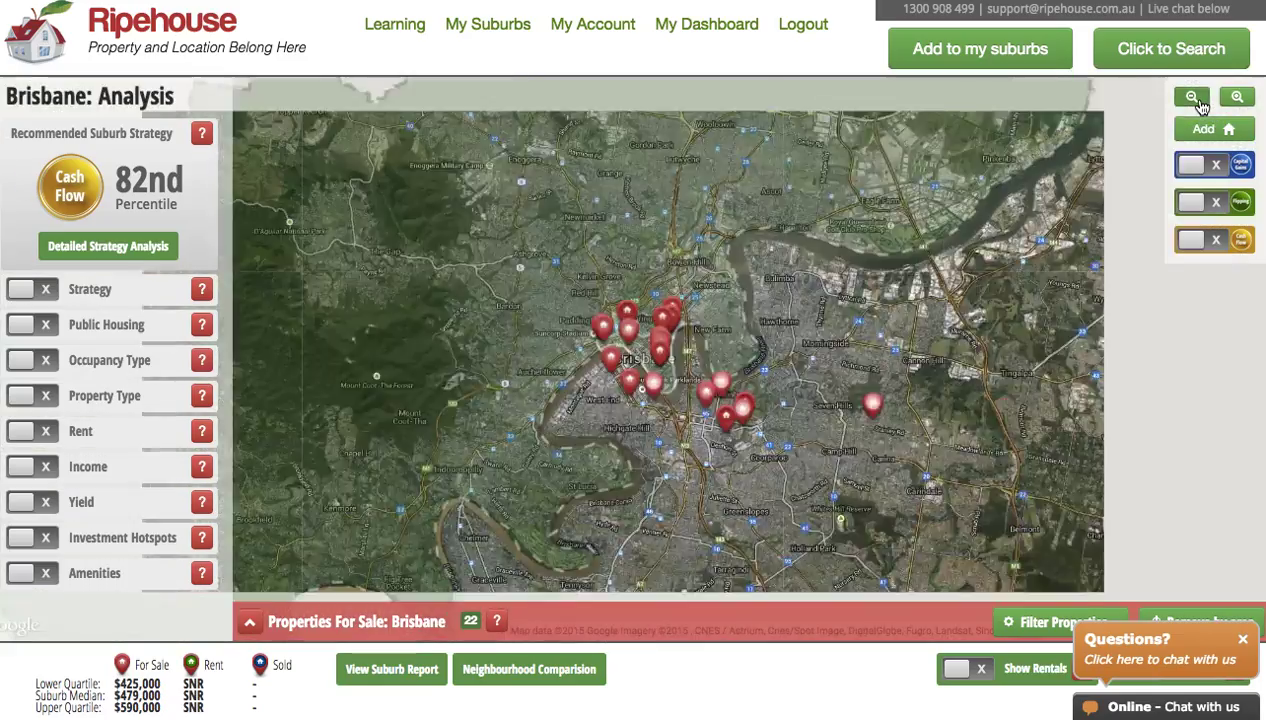
{"action": "left_click", "coordinate": [1200, 104]}
{"action": "left_click", "coordinate": [1202, 104]}
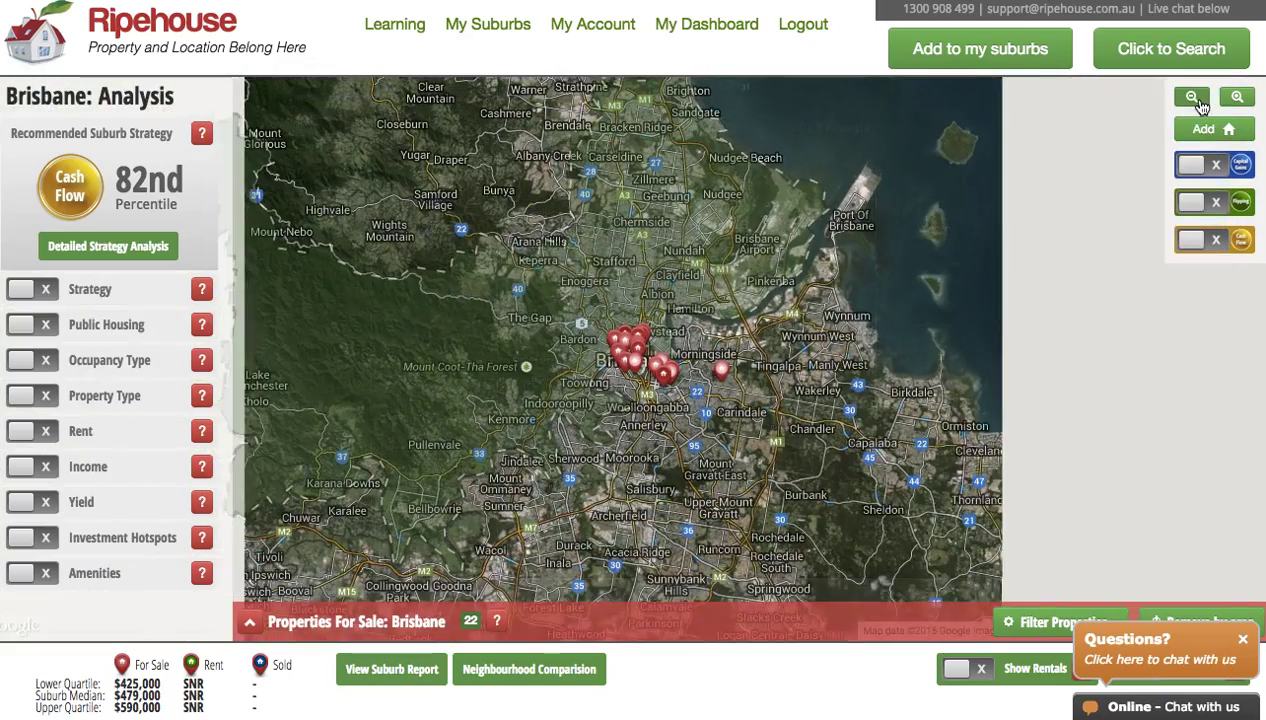
{"action": "left_click_drag", "start_coordinate": [870, 438], "coordinate": [975, 398]}
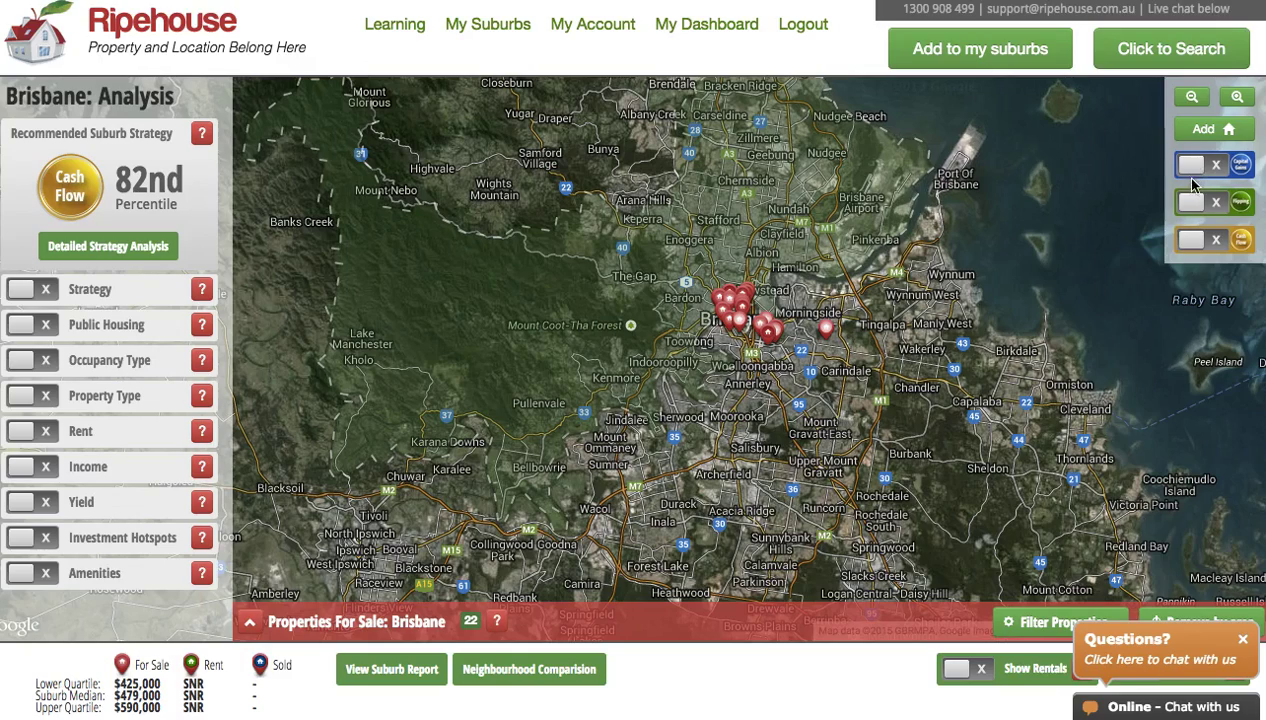
{"action": "left_click", "coordinate": [1199, 168]}
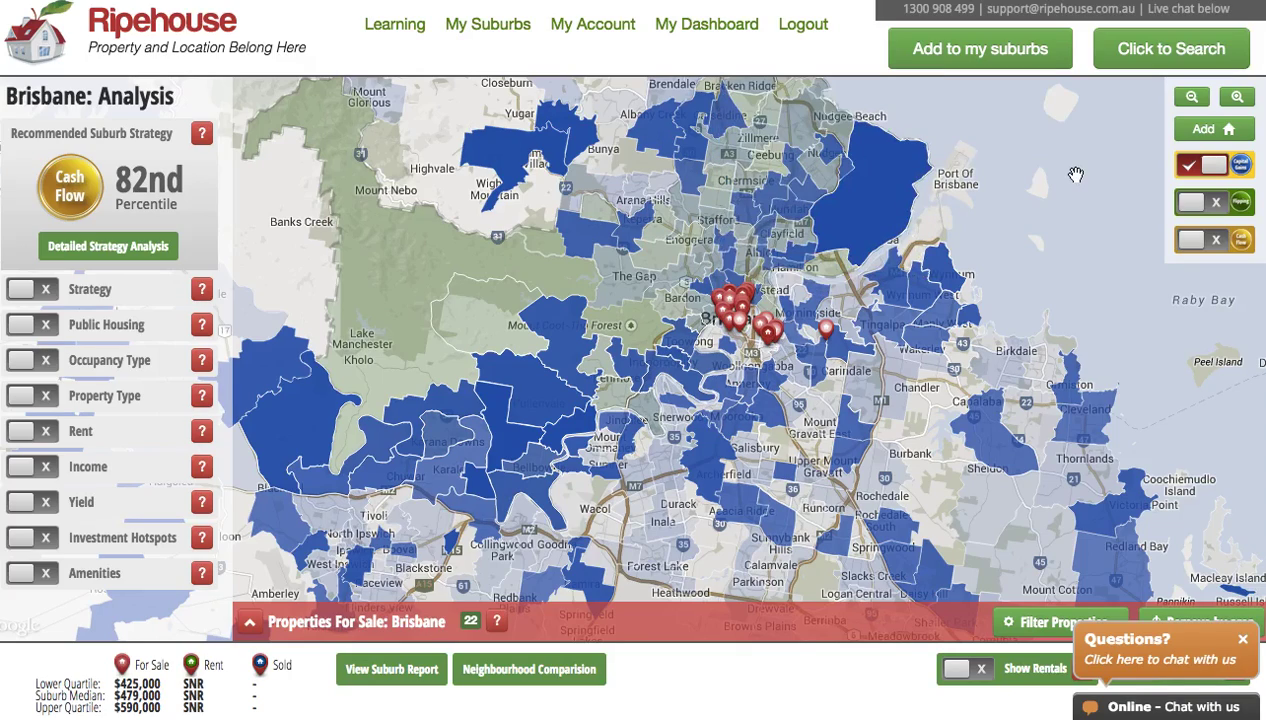
Examine the capital gains, flipping and cash flow scores of suburbs around Brisbane, including Rochedale South, Kenmore, Rocklea and Acacia Ridge
{"action": "mouse_move", "coordinate": [897, 202]}
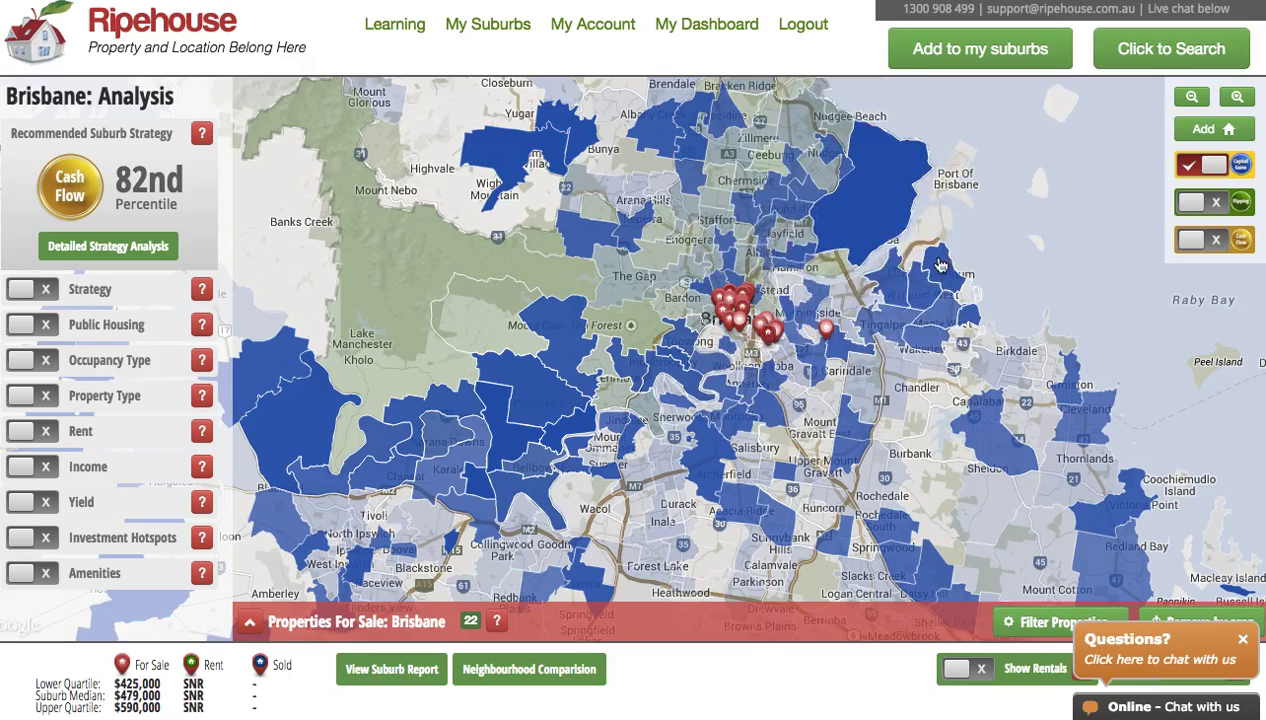
{"action": "mouse_move", "coordinate": [911, 307]}
{"action": "mouse_move", "coordinate": [896, 528]}
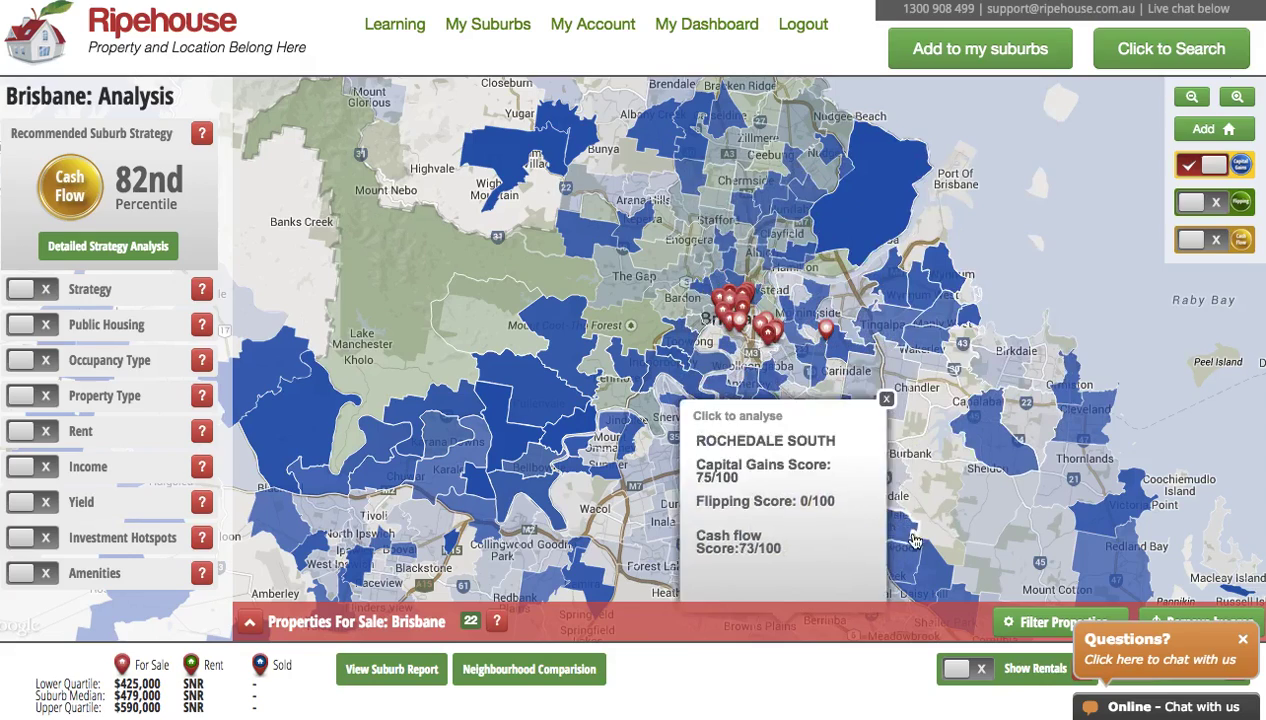
{"action": "mouse_move", "coordinate": [979, 420]}
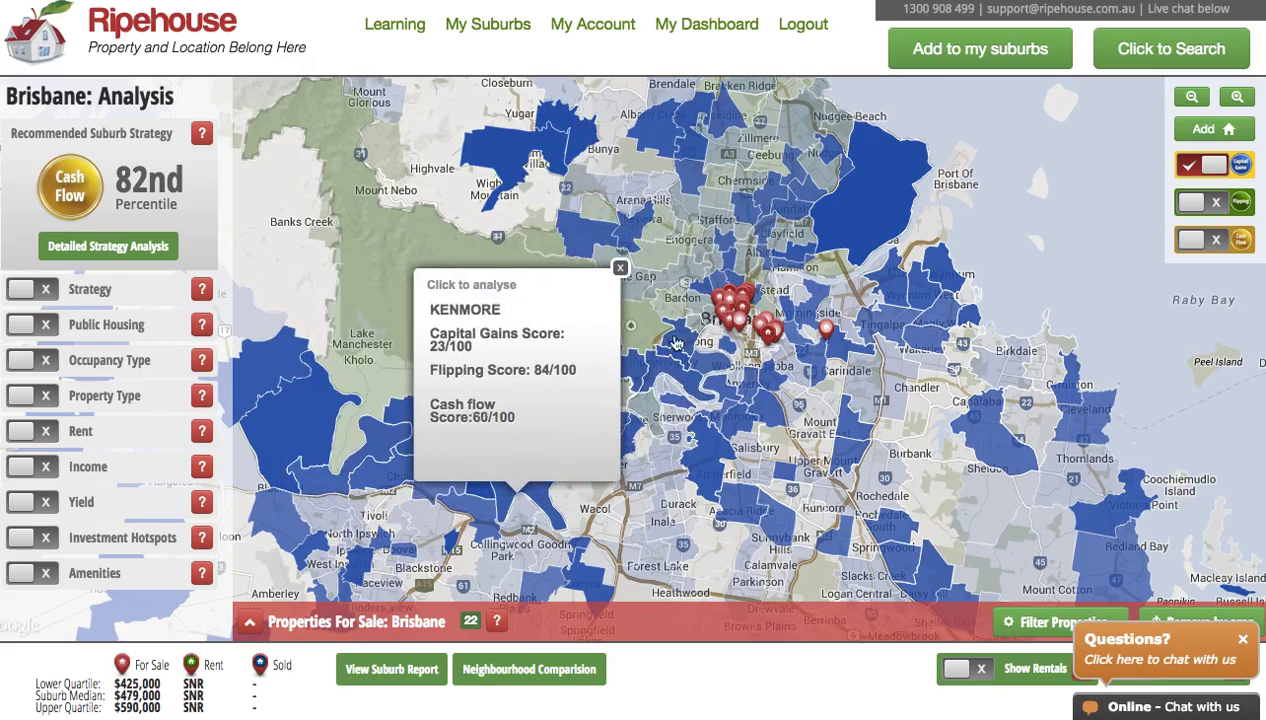
{"action": "mouse_move", "coordinate": [641, 377]}
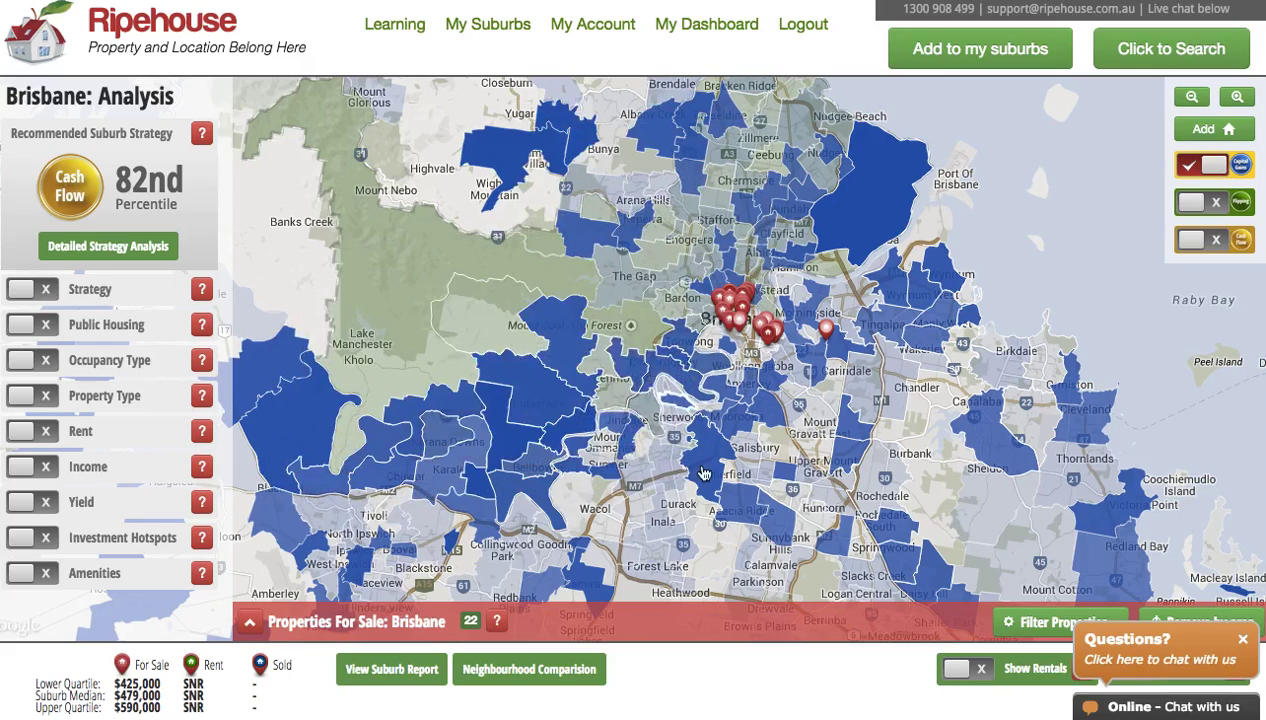
{"action": "mouse_move", "coordinate": [750, 391]}
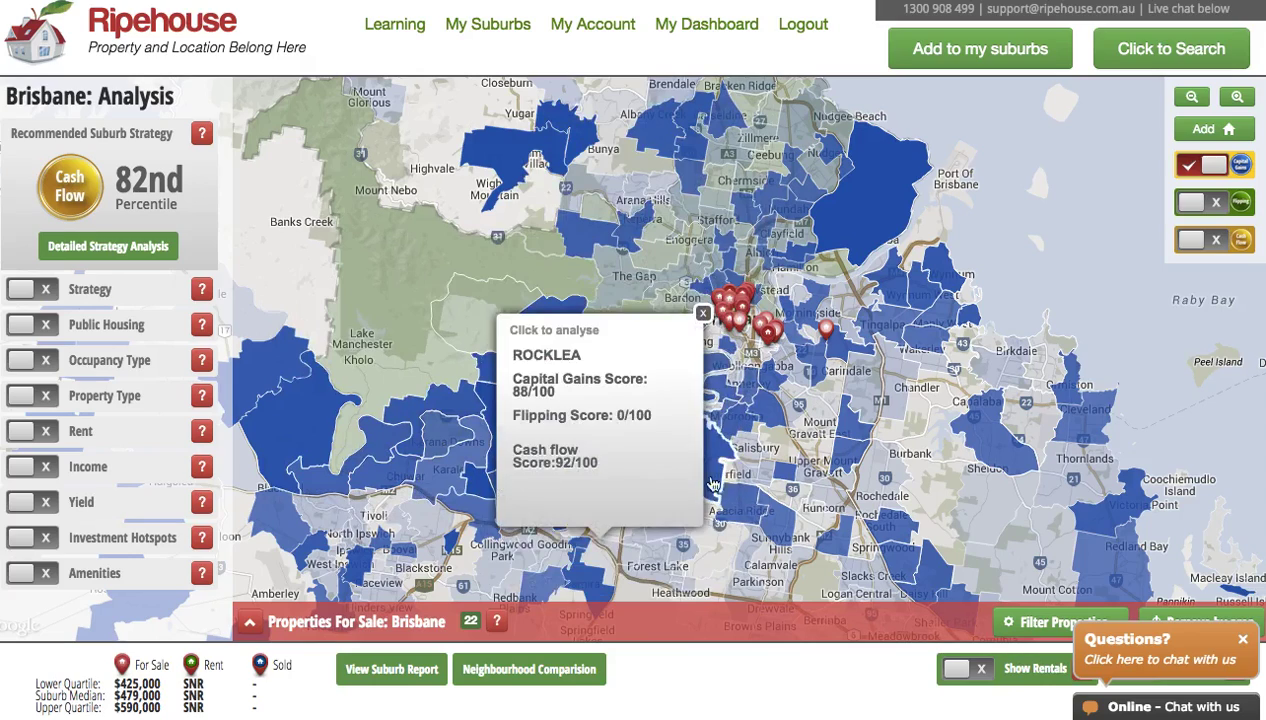
{"action": "mouse_move", "coordinate": [708, 478]}
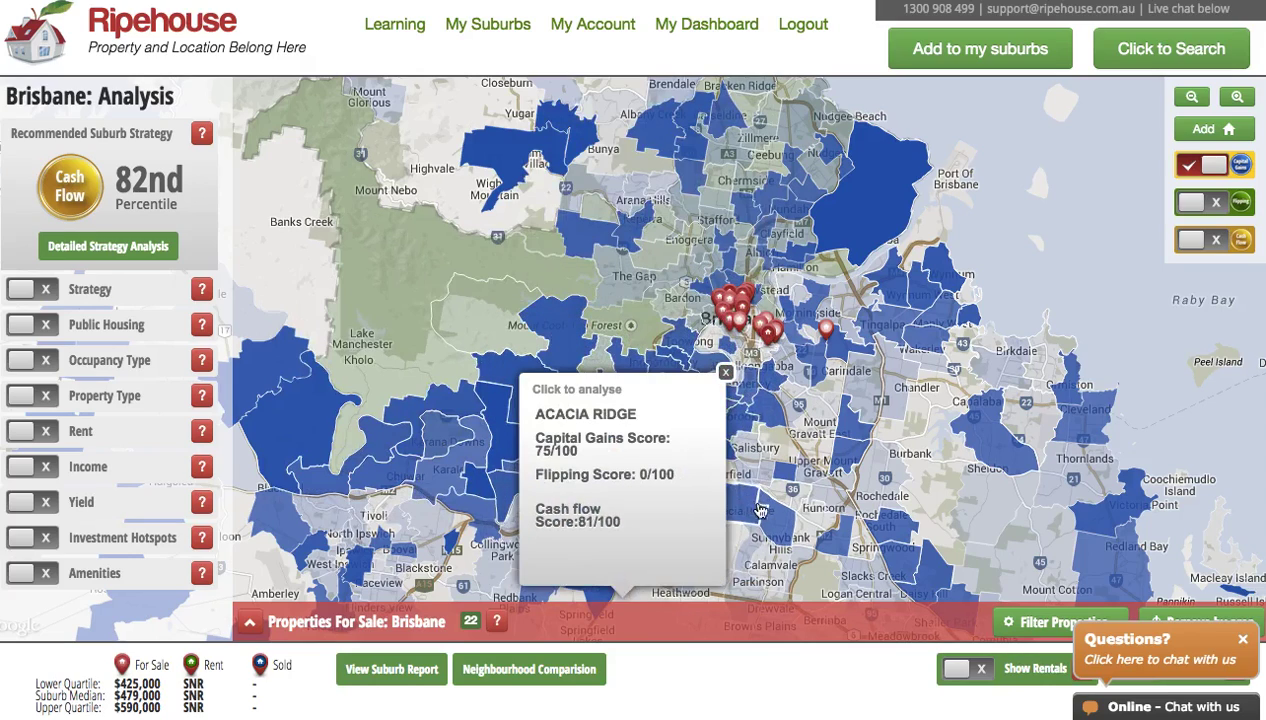
{"action": "mouse_move", "coordinate": [773, 519]}
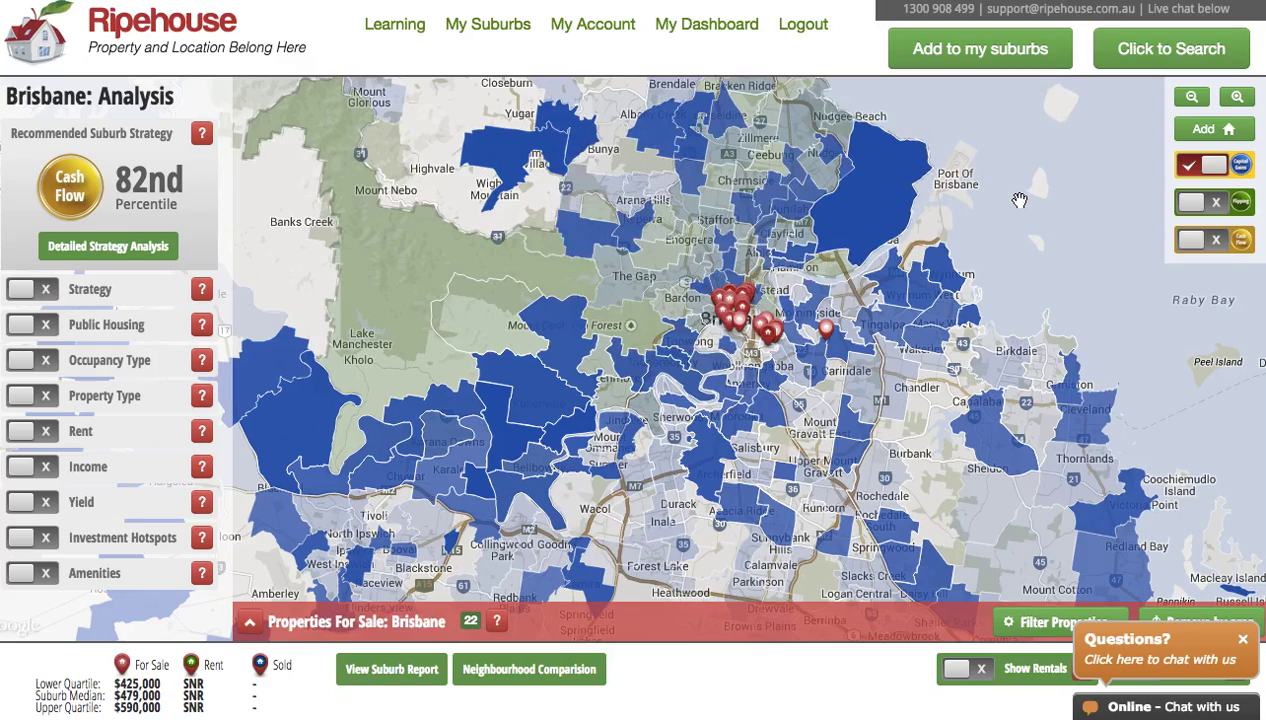
{"action": "left_click_drag", "start_coordinate": [1019, 200], "coordinate": [963, 368]}
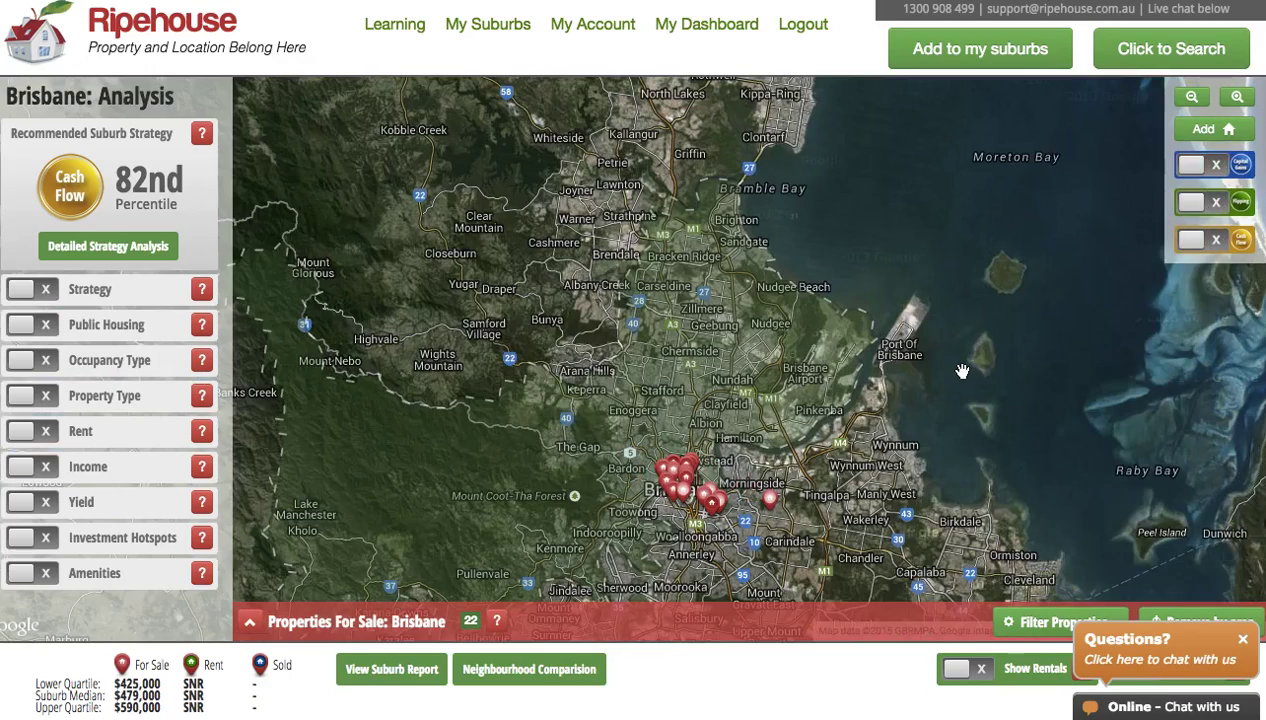
{"action": "left_click", "coordinate": [723, 404]}
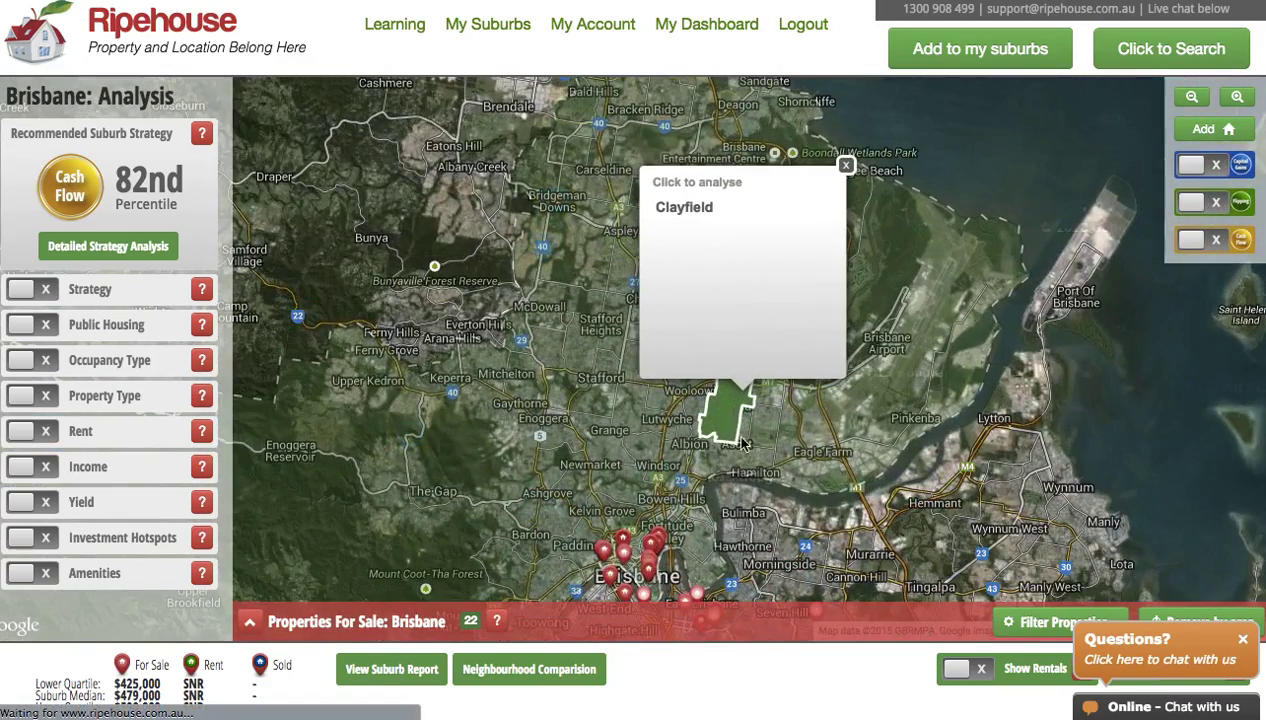
{"action": "left_click", "coordinate": [784, 397]}
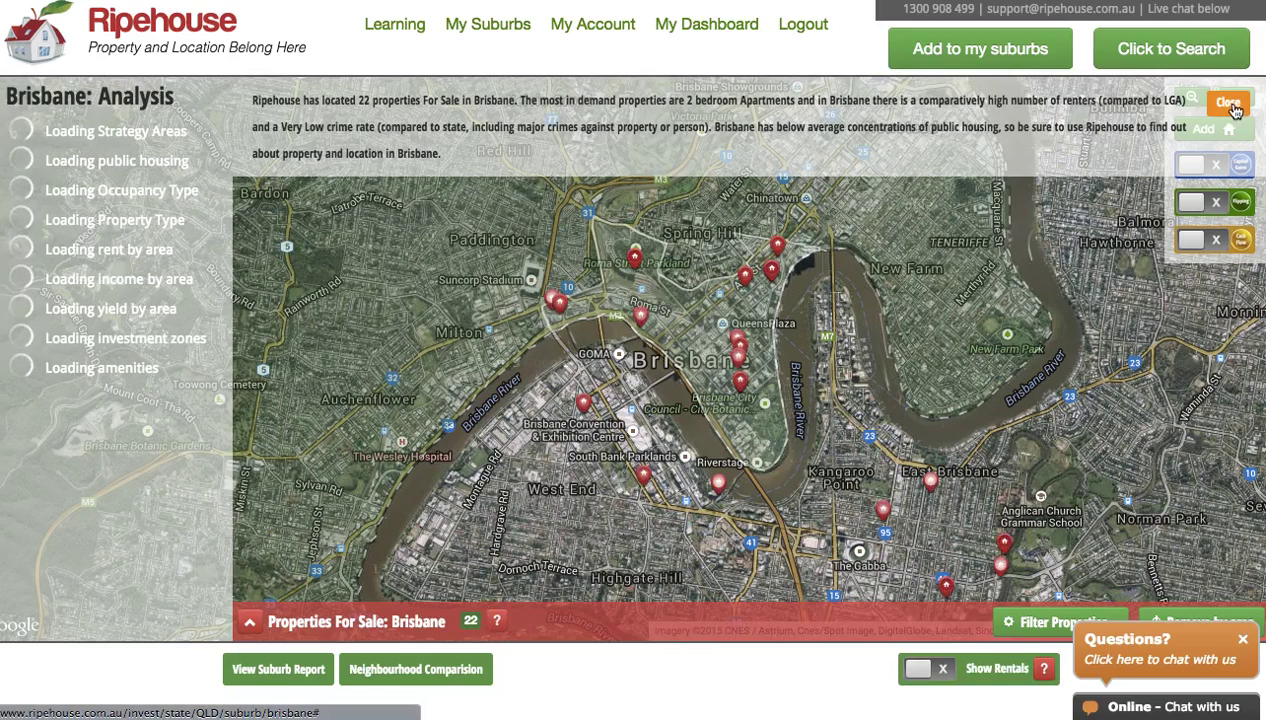
{"action": "left_click", "coordinate": [1226, 103]}
{"action": "left_click", "coordinate": [1192, 97]}
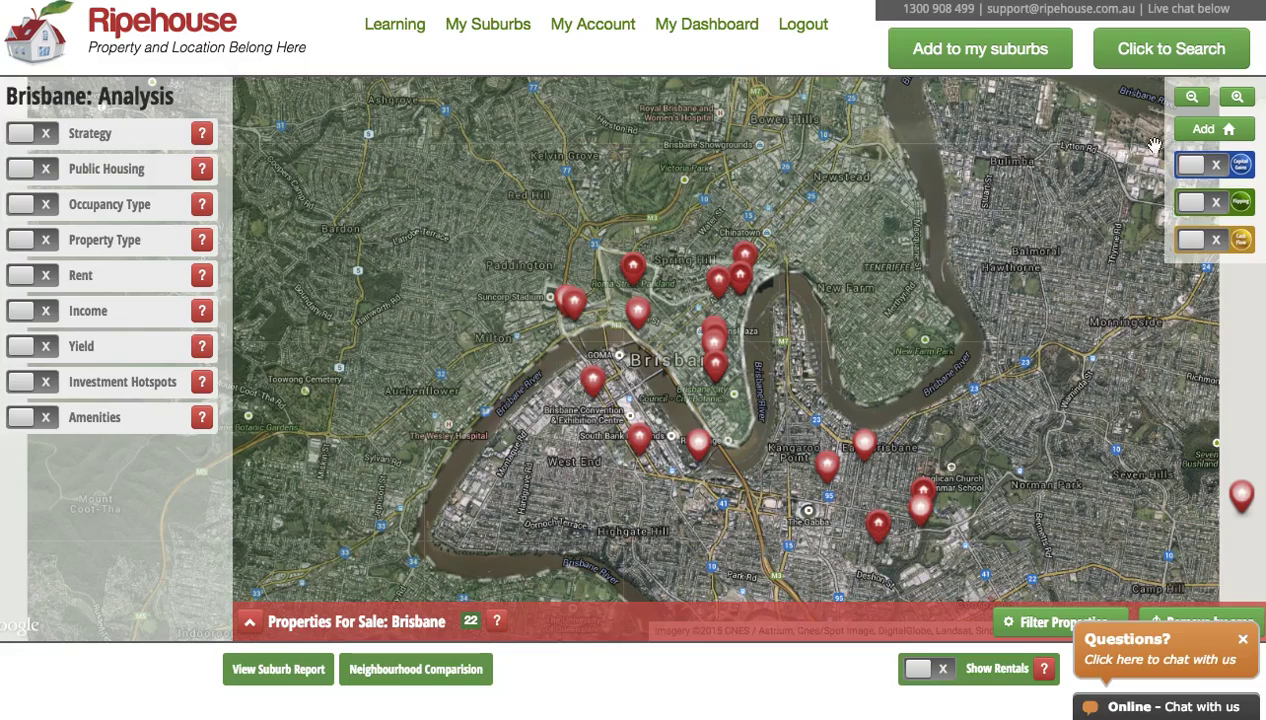
{"action": "left_click", "coordinate": [1190, 97]}
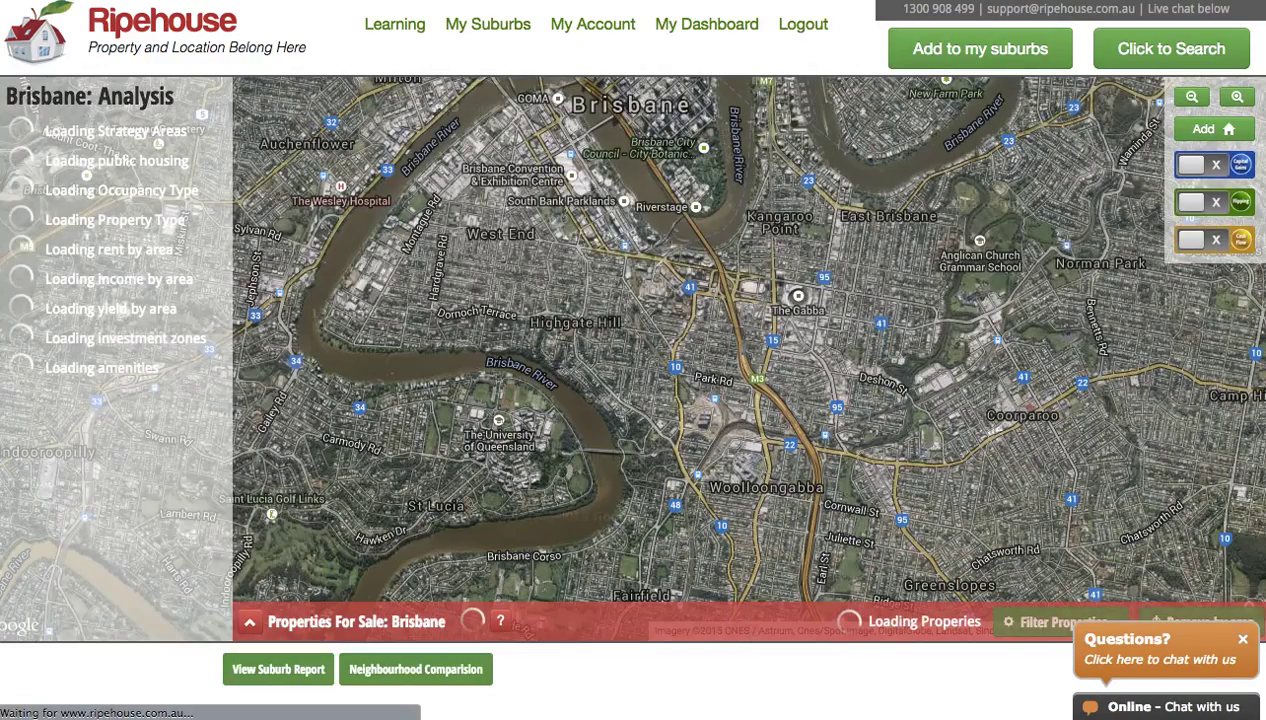
{"action": "left_click", "coordinate": [1192, 98]}
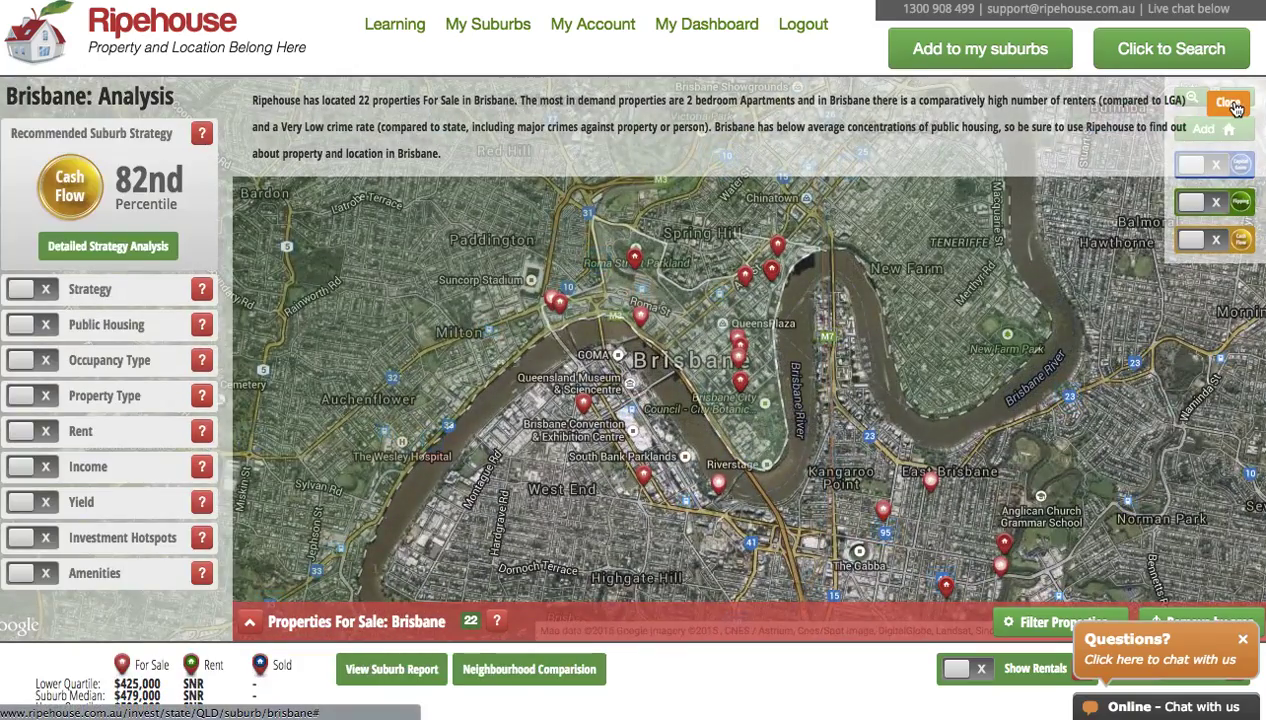
Close the Brisbane summary and turn on the Capital Gains overlay for Brisbane's northern and bayside suburbs
{"action": "left_click", "coordinate": [1230, 105]}
{"action": "left_click", "coordinate": [1199, 101]}
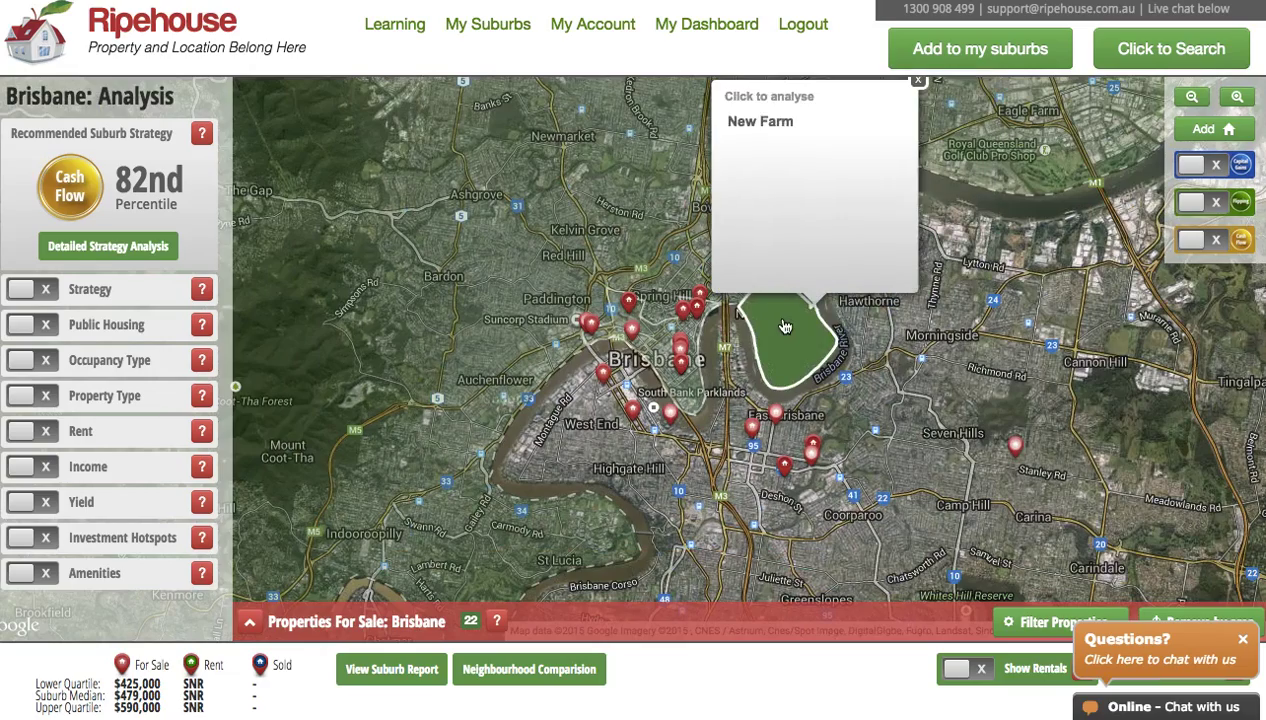
{"action": "left_click_drag", "start_coordinate": [336, 362], "coordinate": [325, 600]}
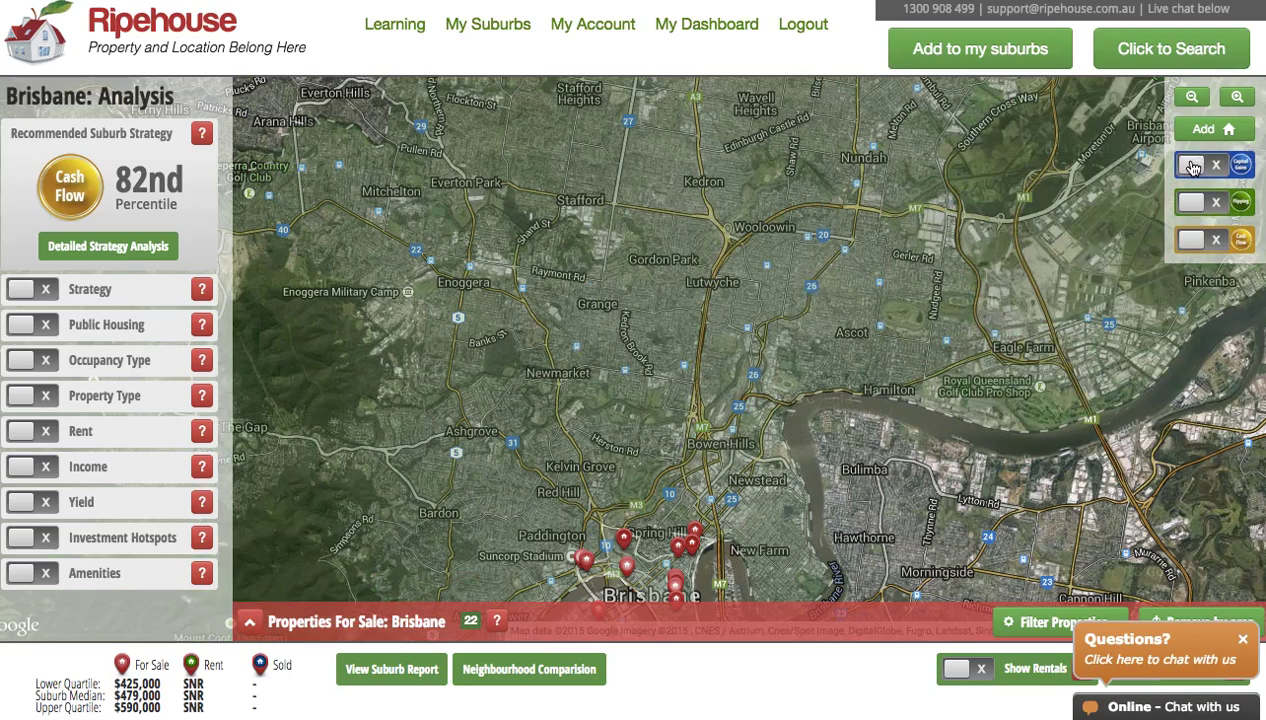
{"action": "left_click", "coordinate": [1190, 99]}
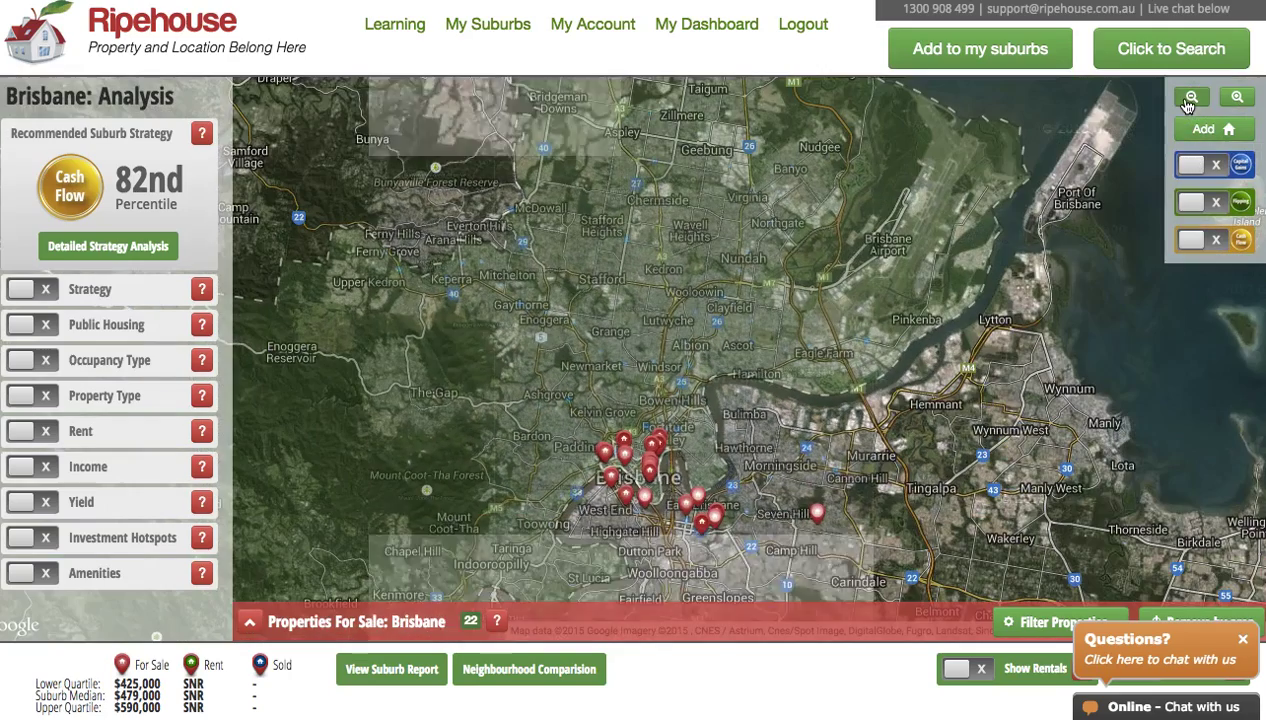
{"action": "left_click", "coordinate": [1193, 166]}
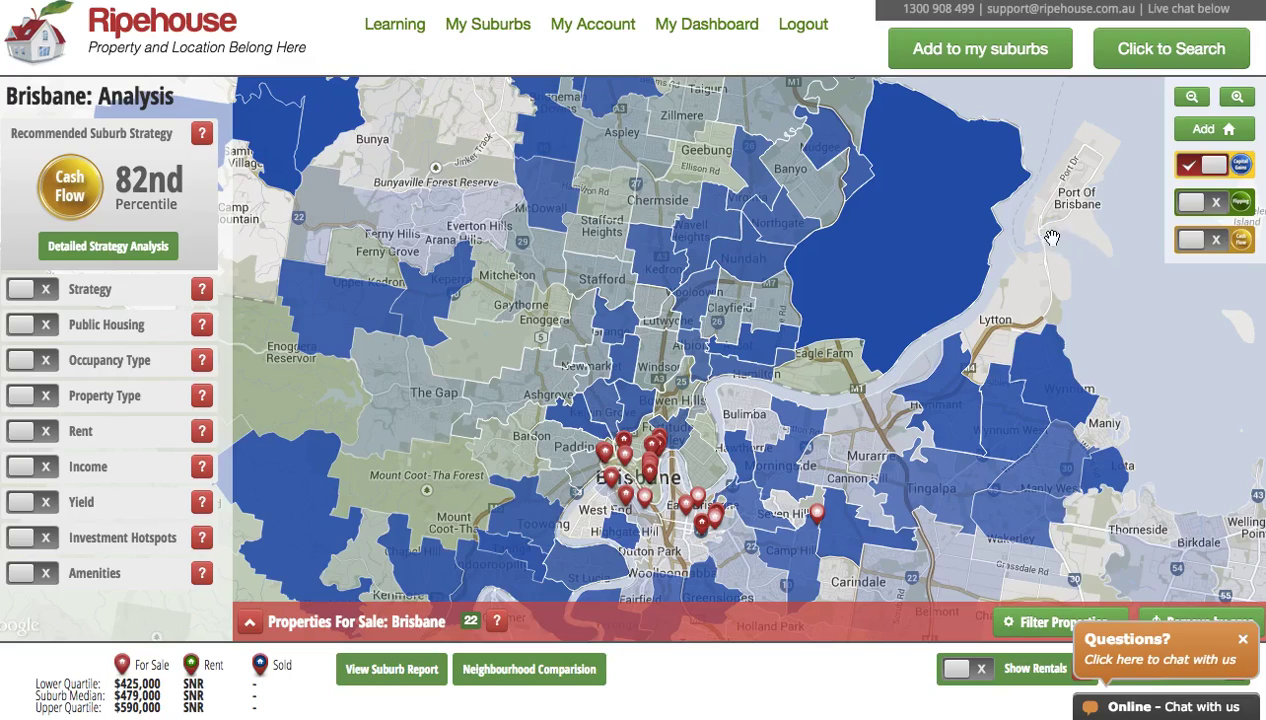
Examine the capital gains, flipping and cash flow scores of Pinkenba and the nearby bayside suburbs
{"action": "mouse_move", "coordinate": [1010, 243]}
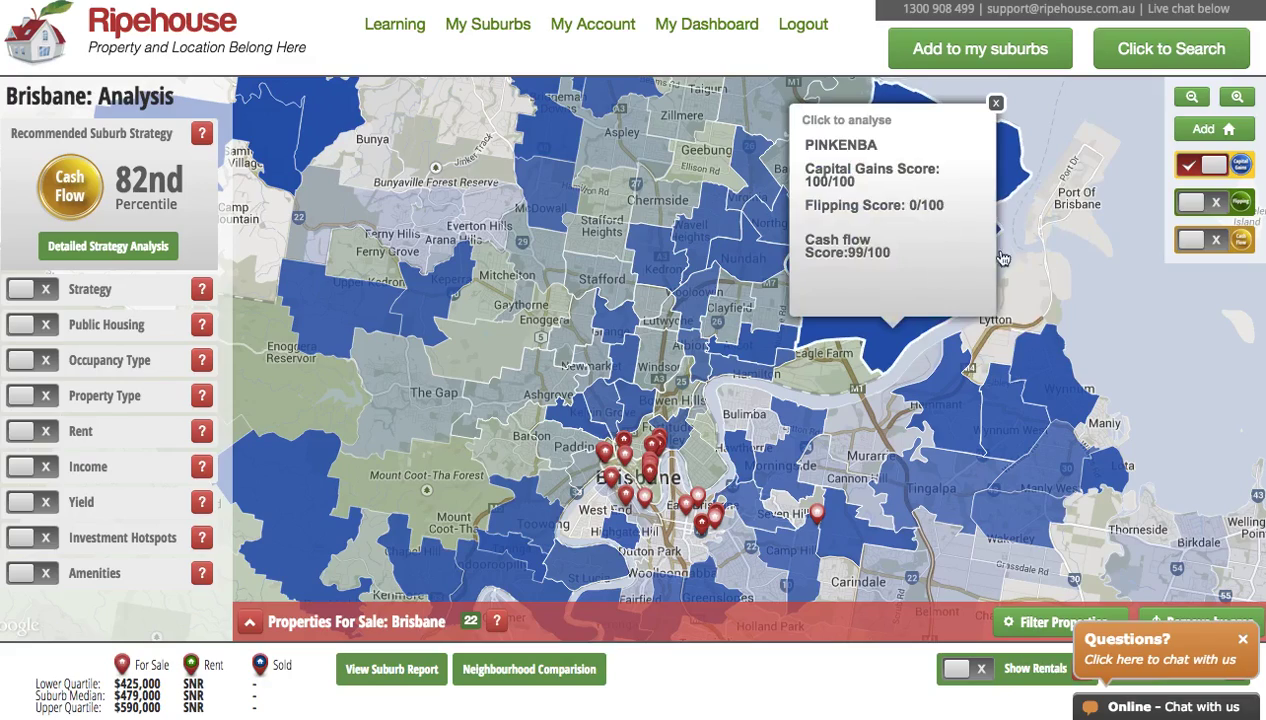
{"action": "mouse_move", "coordinate": [1056, 261]}
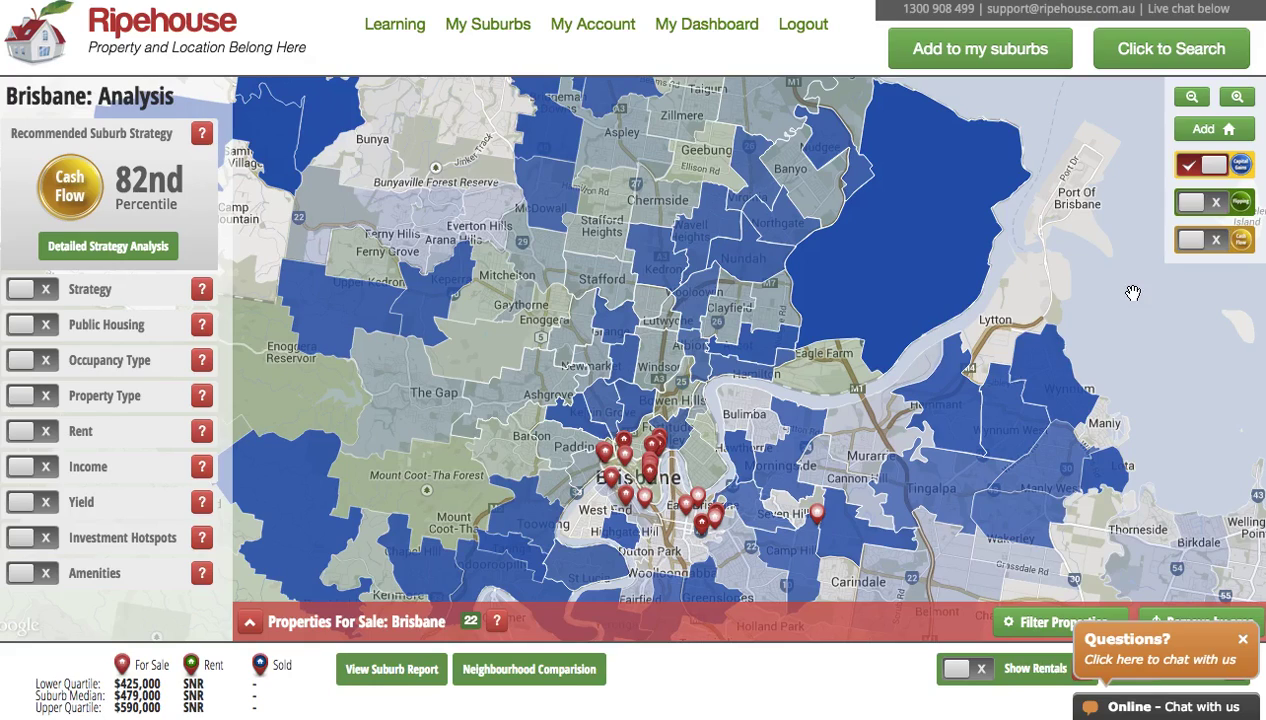
{"action": "mouse_move", "coordinate": [983, 418]}
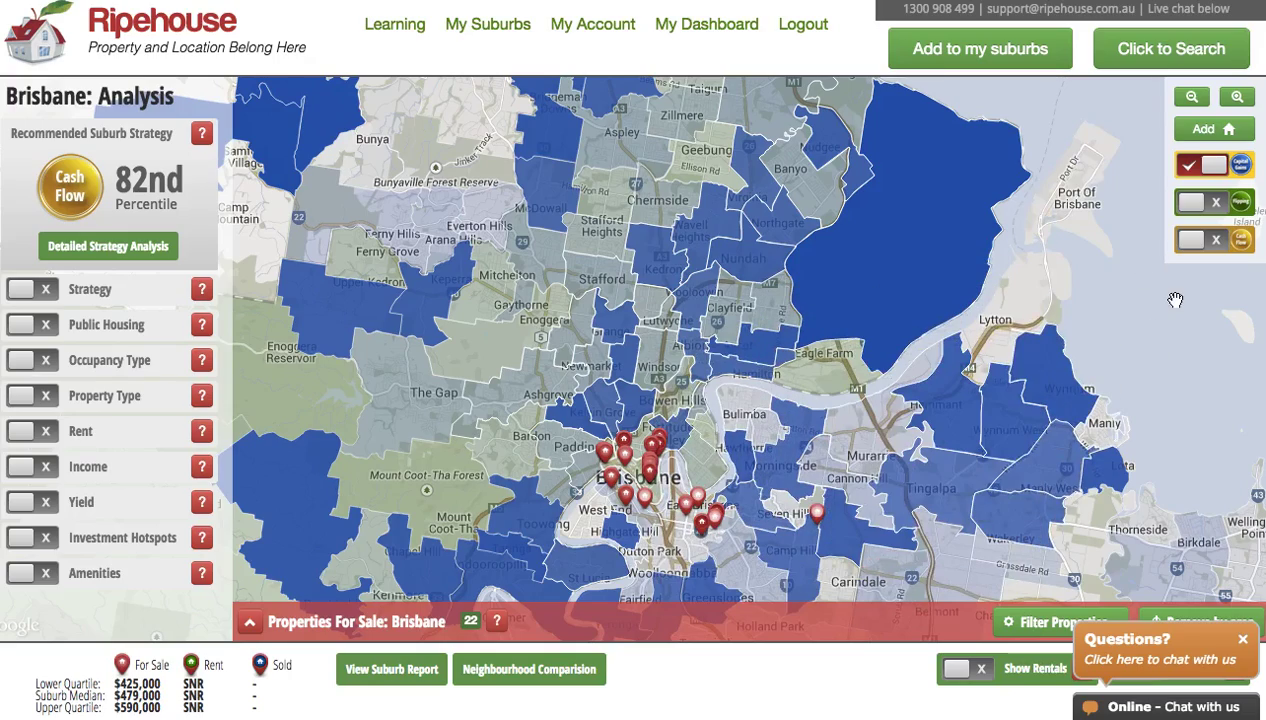
Turn off the Capital Gains overlay and show the Flipping overlay across the whole Greater Brisbane region
{"action": "left_click", "coordinate": [1192, 167]}
{"action": "left_click", "coordinate": [1192, 97]}
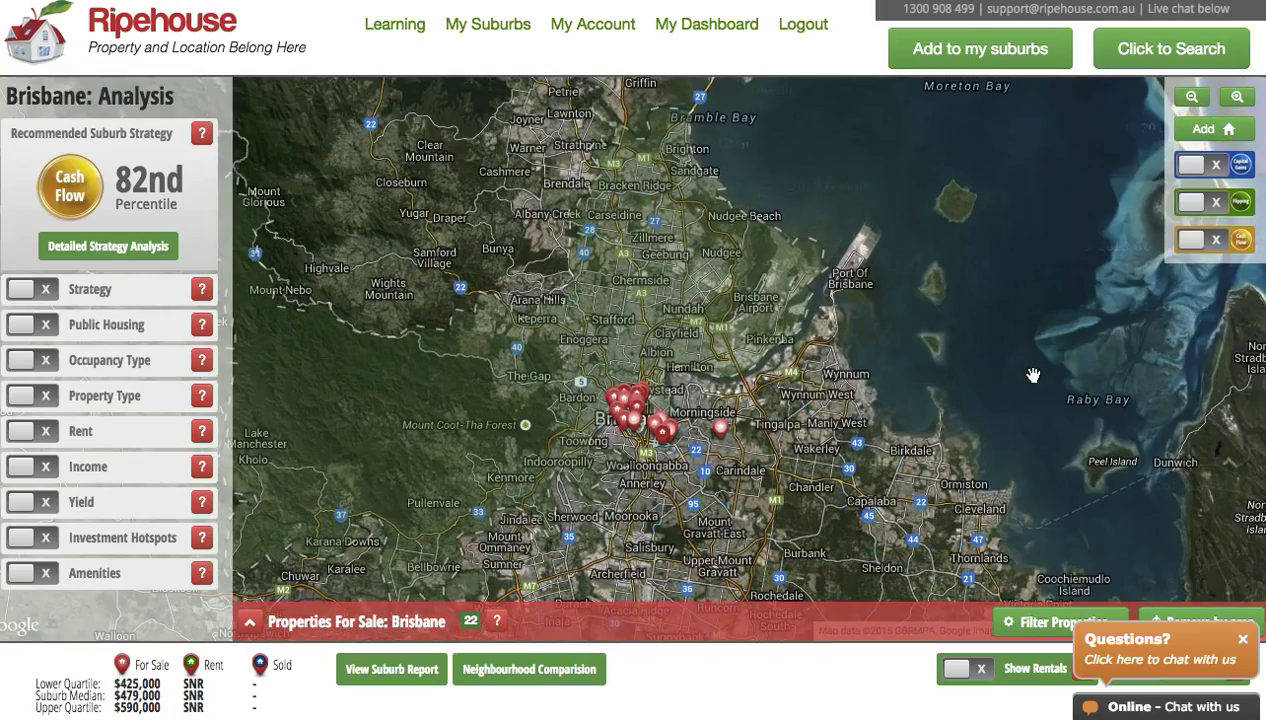
{"action": "left_click_drag", "start_coordinate": [1032, 375], "coordinate": [1080, 296]}
{"action": "left_click", "coordinate": [1192, 97]}
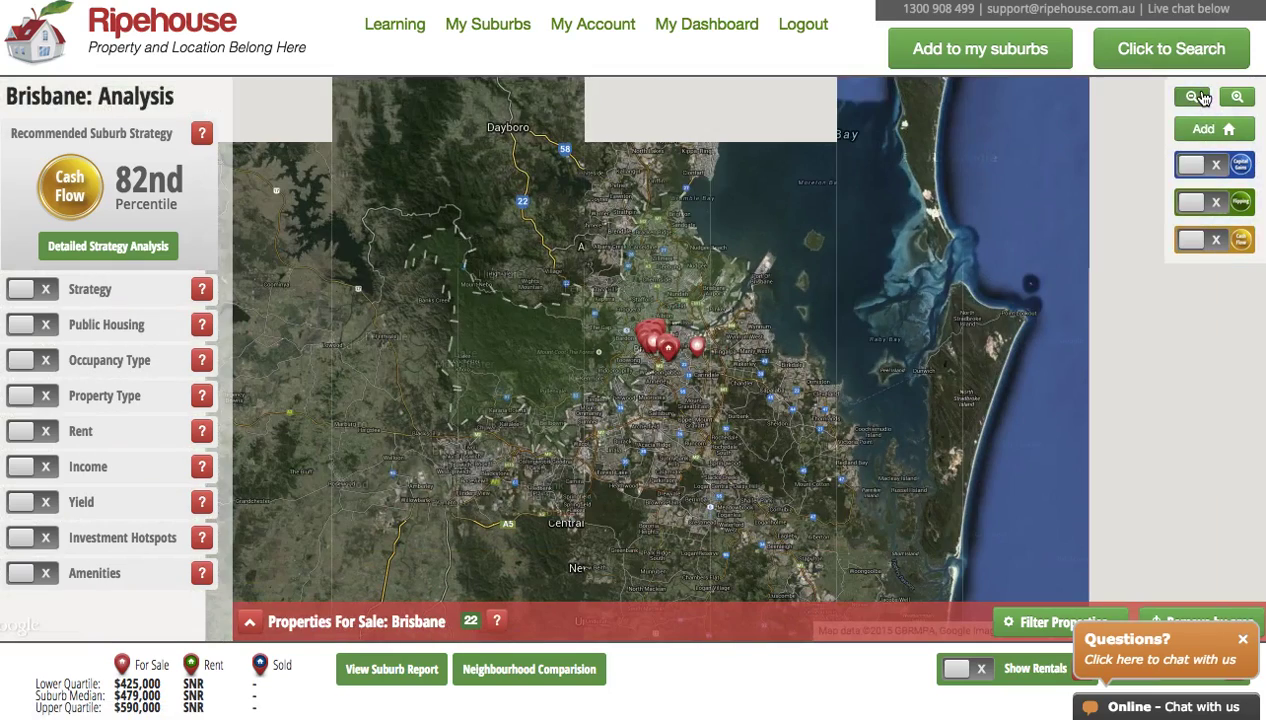
{"action": "left_click", "coordinate": [1197, 204]}
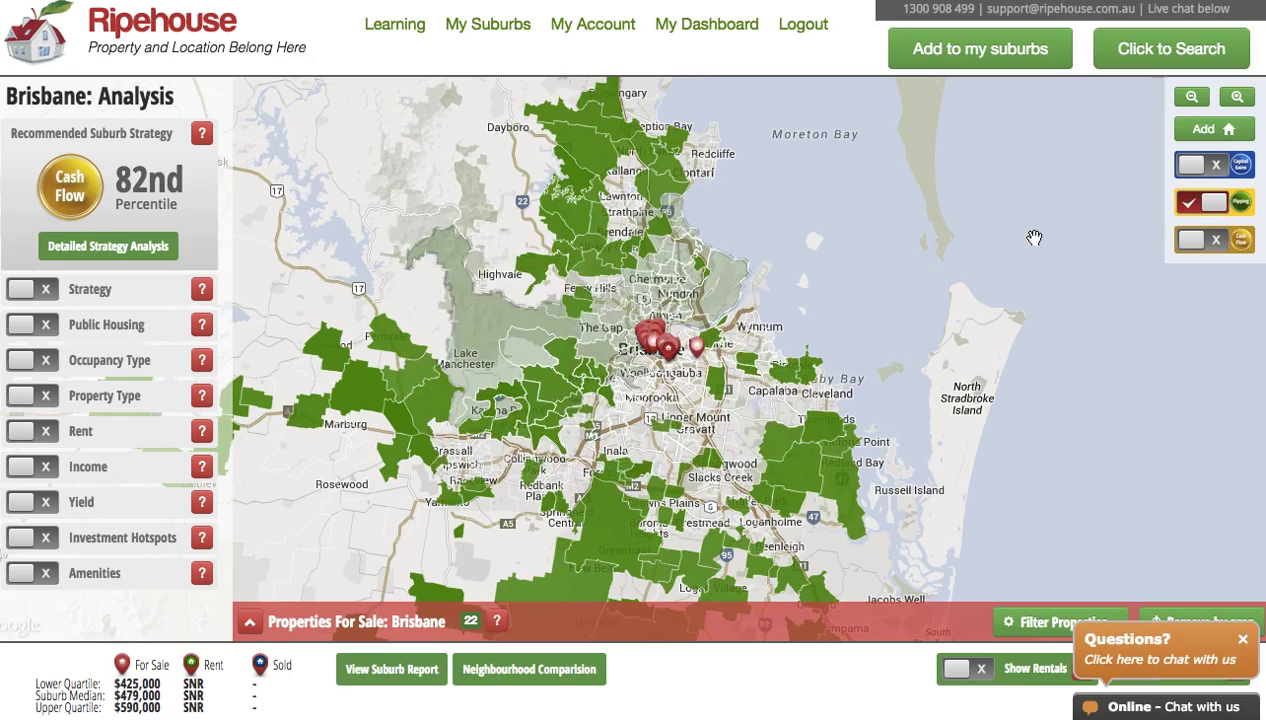
Reapply the Flipping overlay to a closer view of Brisbane and check the scores of suburbs such as Manly West
{"action": "left_click", "coordinate": [1236, 97]}
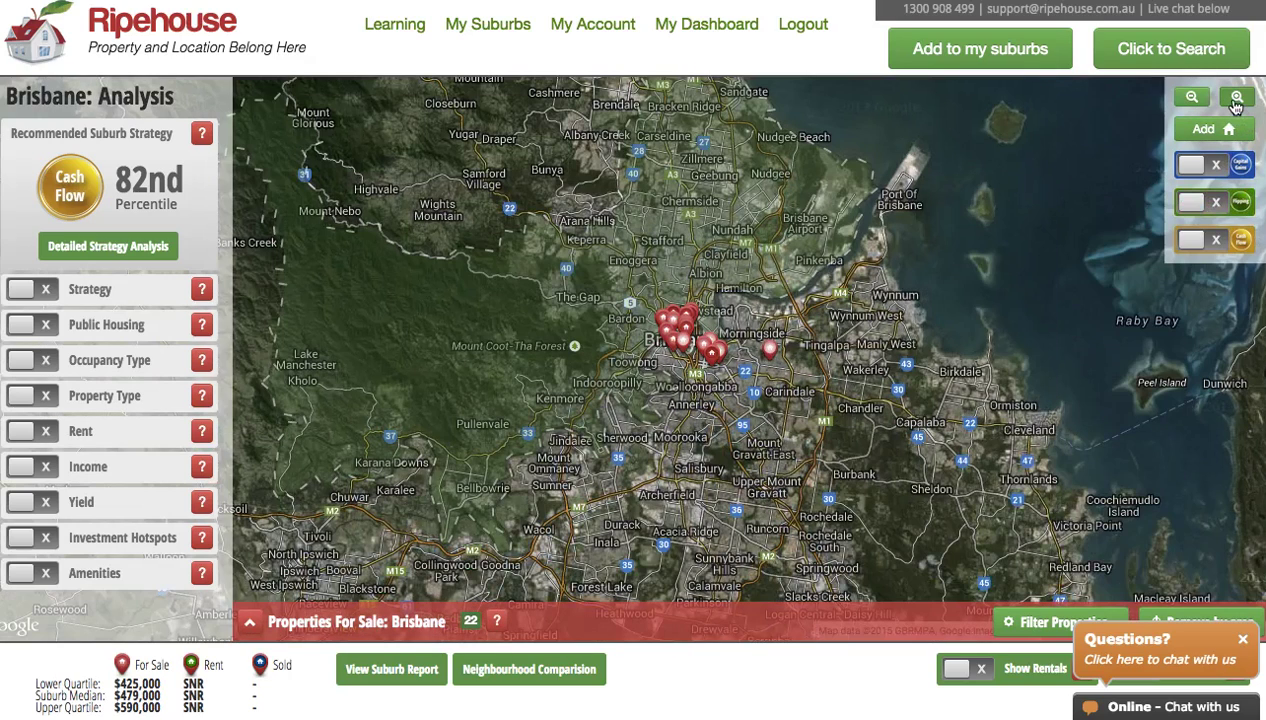
{"action": "left_click", "coordinate": [1192, 205]}
{"action": "left_click", "coordinate": [1192, 205]}
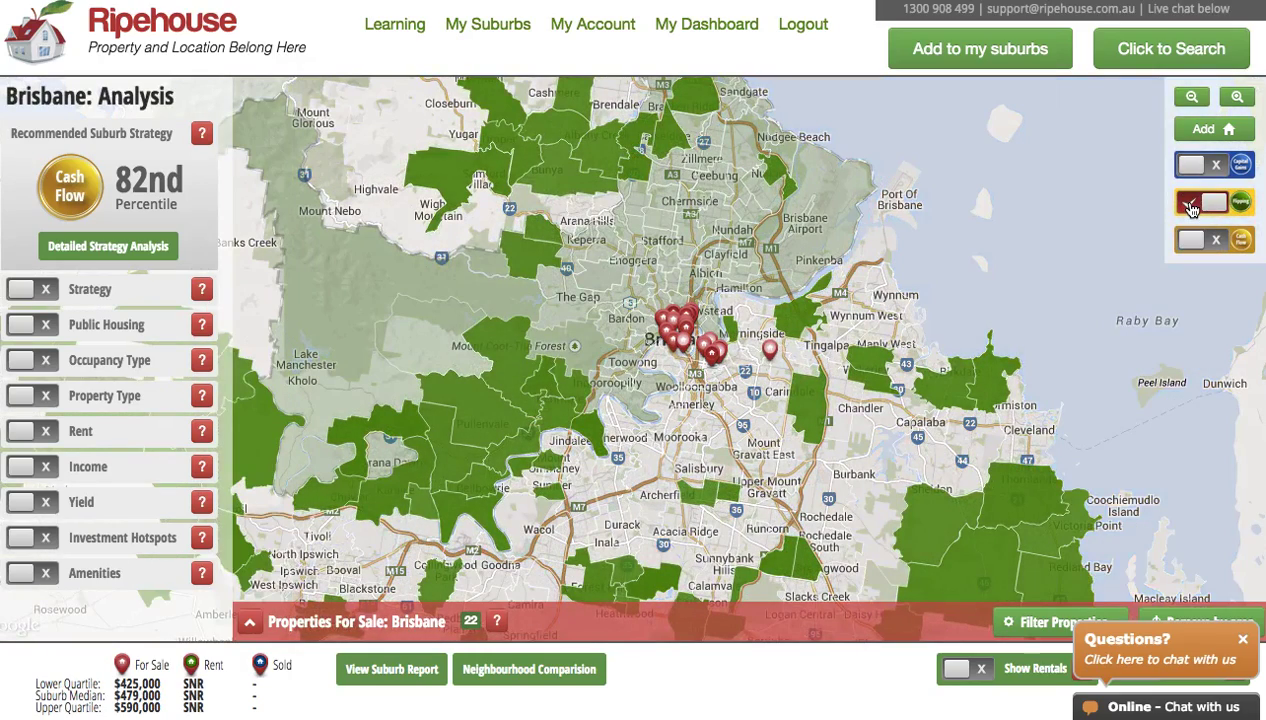
{"action": "mouse_move", "coordinate": [872, 338]}
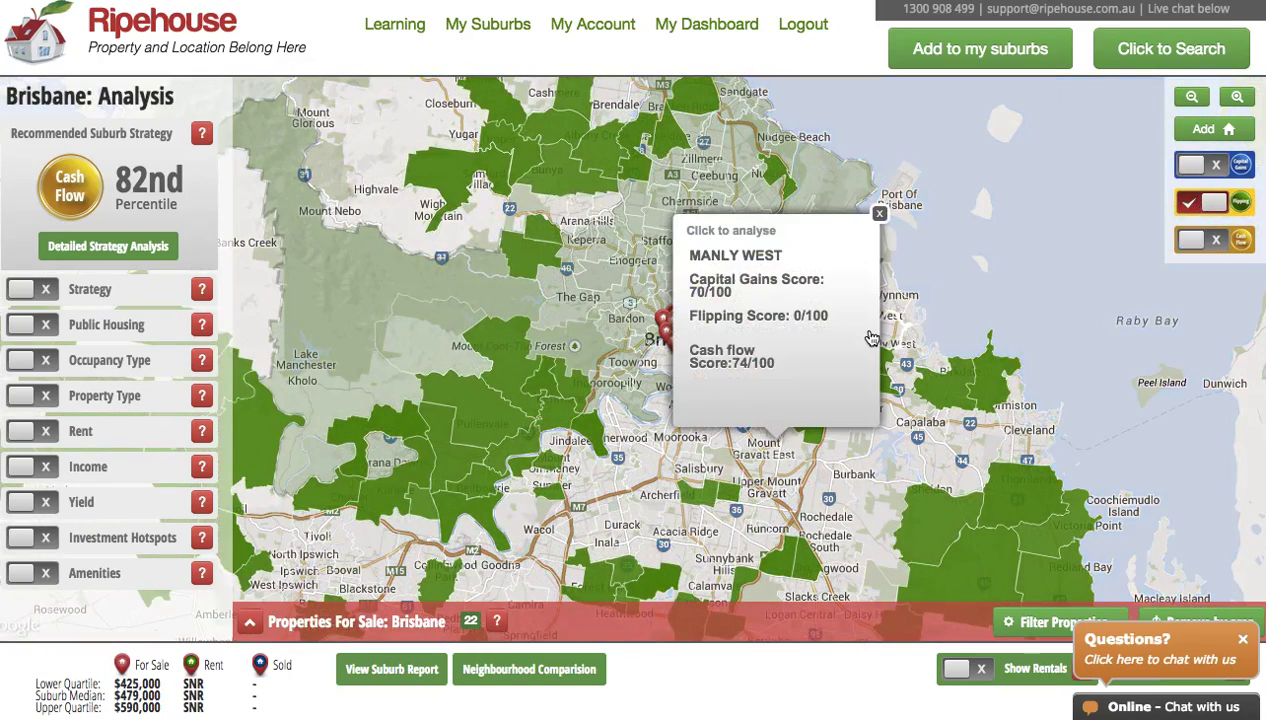
{"action": "mouse_move", "coordinate": [486, 463]}
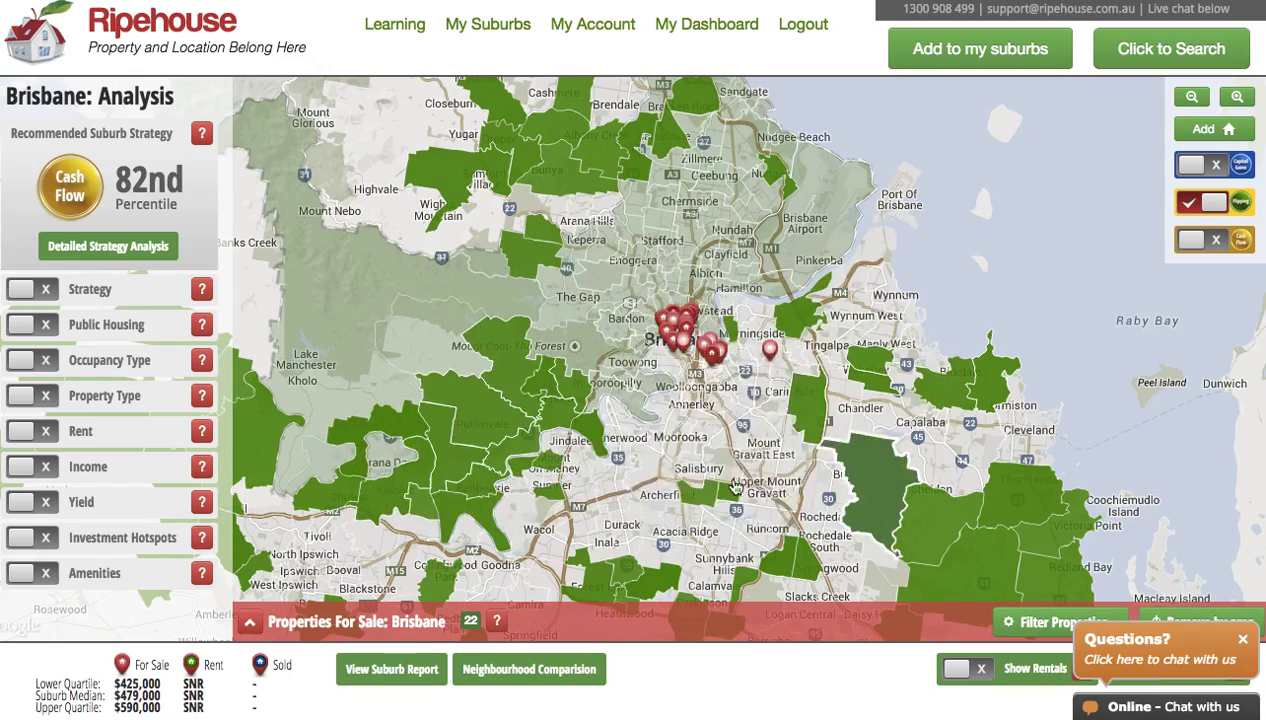
{"action": "mouse_move", "coordinate": [817, 404]}
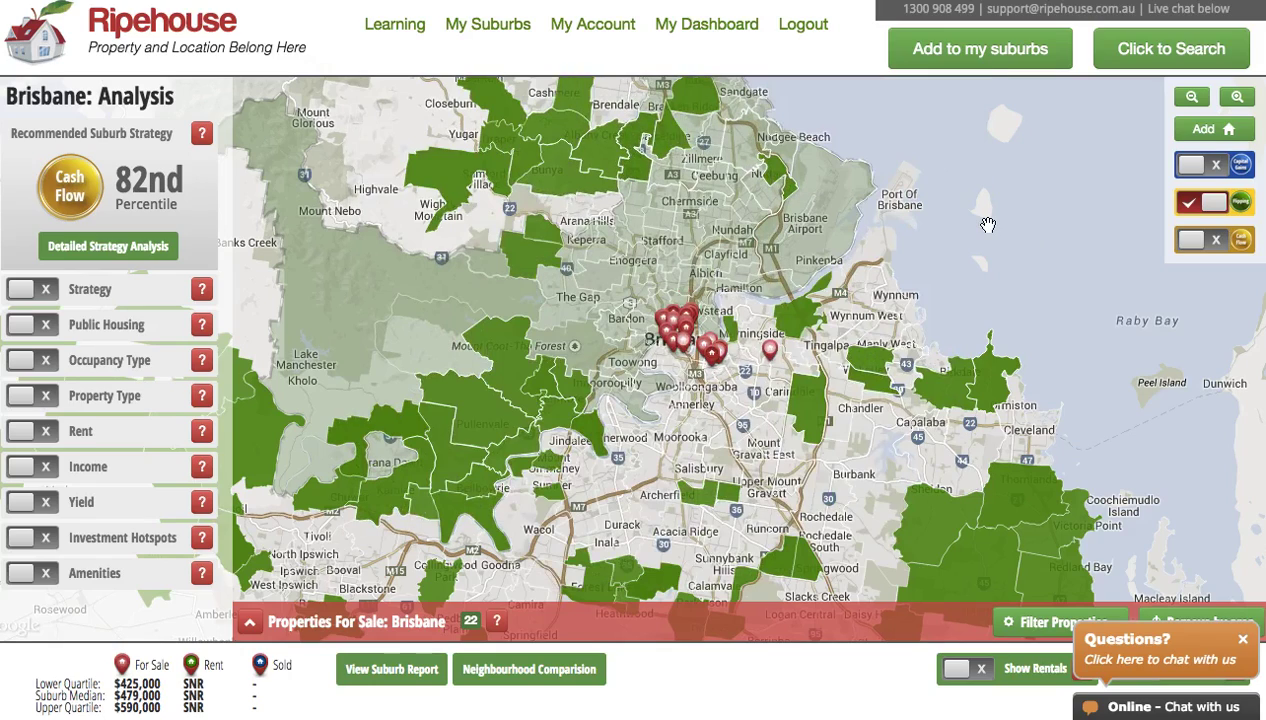
Switch the overlay from Flipping to Cash Flow and open the analysis of the suburb Brookfield
{"action": "left_click", "coordinate": [1217, 205]}
{"action": "left_click", "coordinate": [1203, 241]}
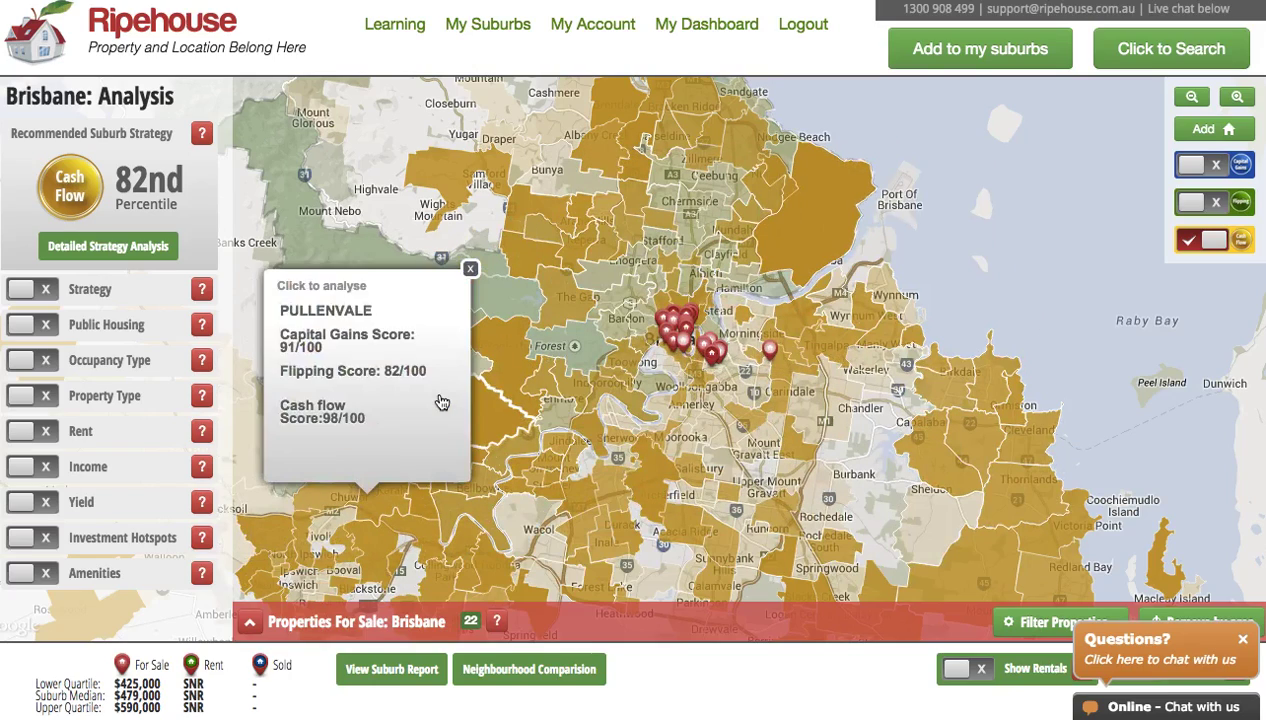
{"action": "left_click", "coordinate": [509, 366]}
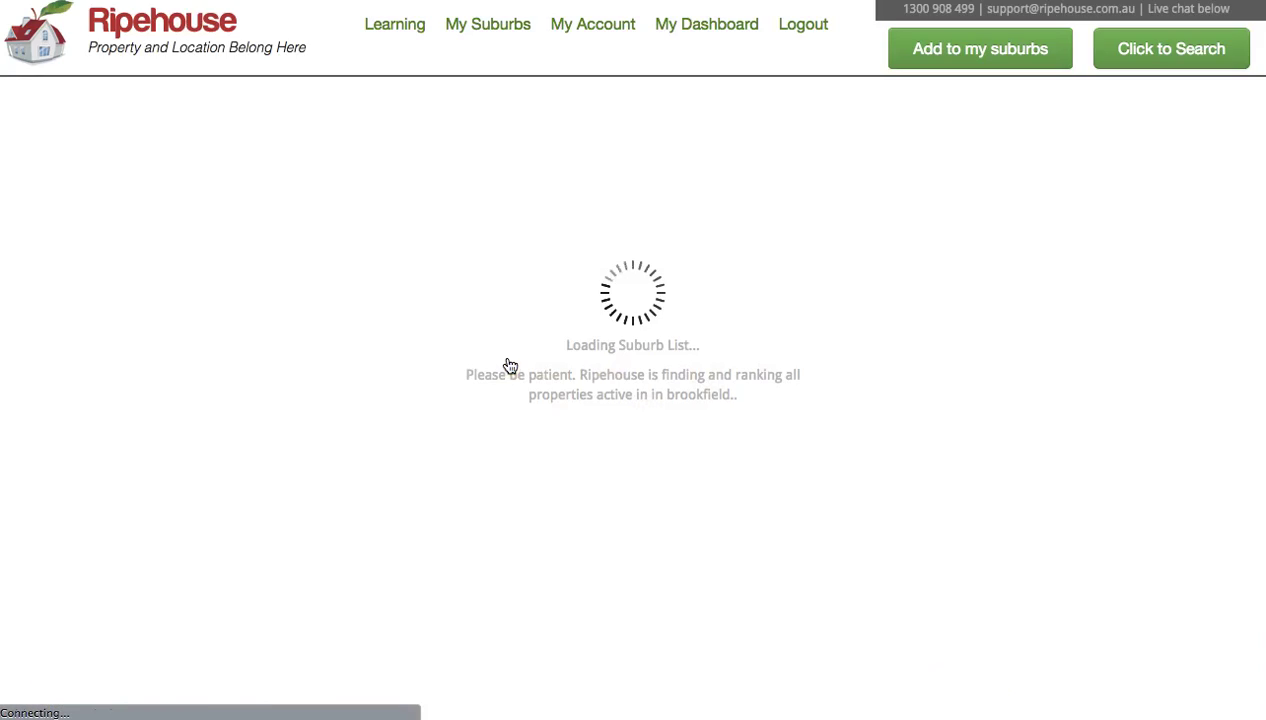